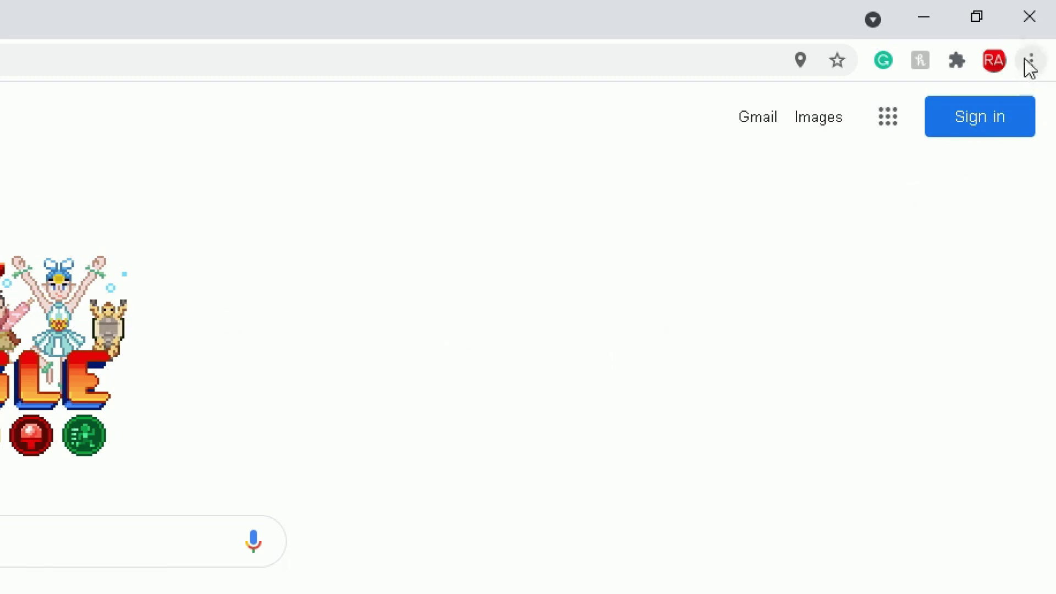
Open Chrome's Settings in a second tab, then switch back to the Google homepage tab
left_click(1027, 63)
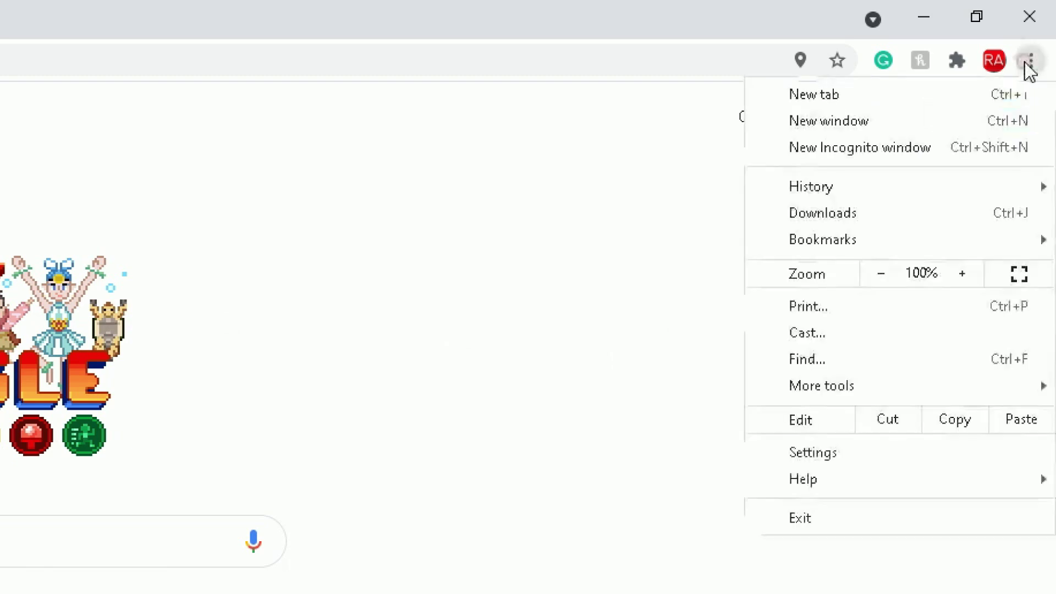
left_click(819, 456)
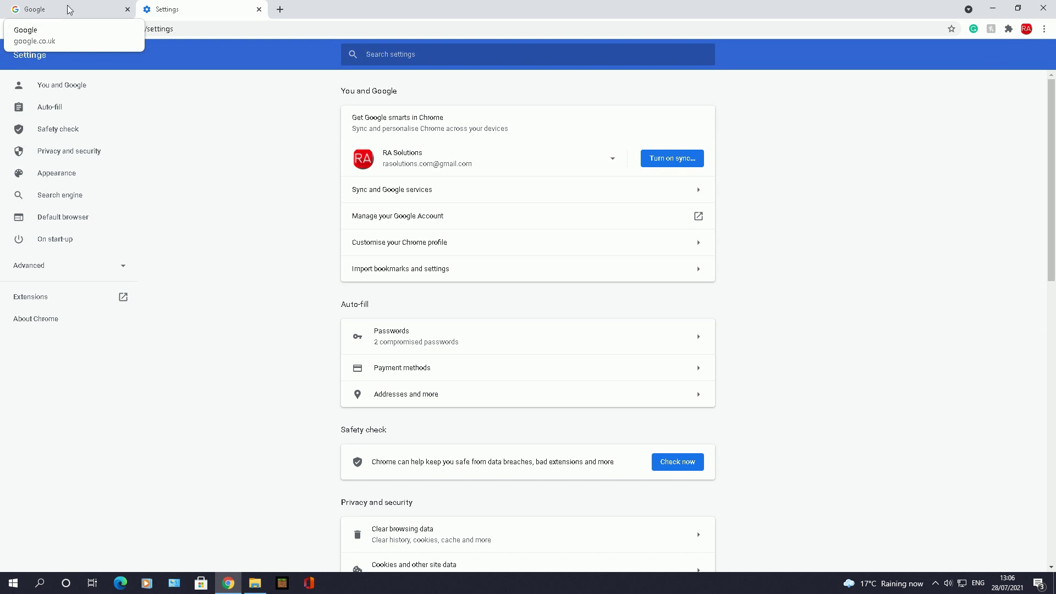
left_click(70, 10)
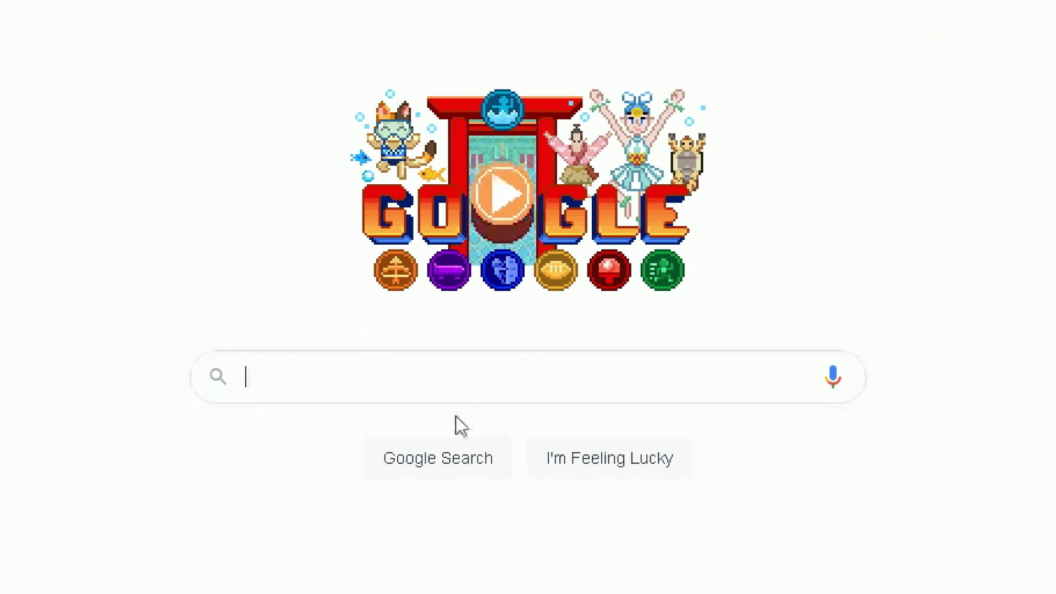
Search Google for 'ra solutions', scroll through the results, and select the query text
left_click(314, 377)
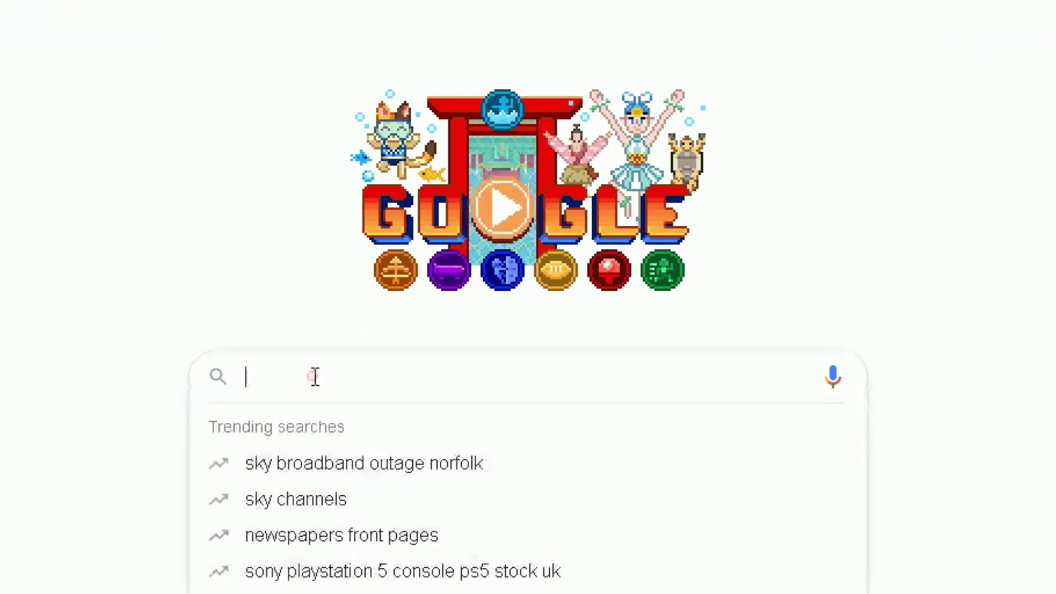
type("ra ")
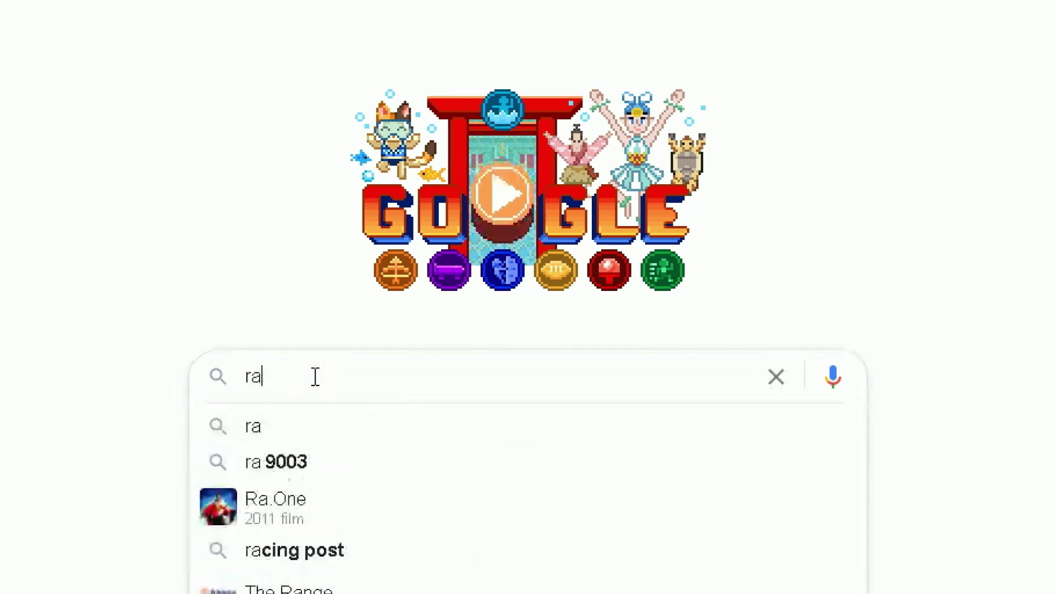
type("solutio")
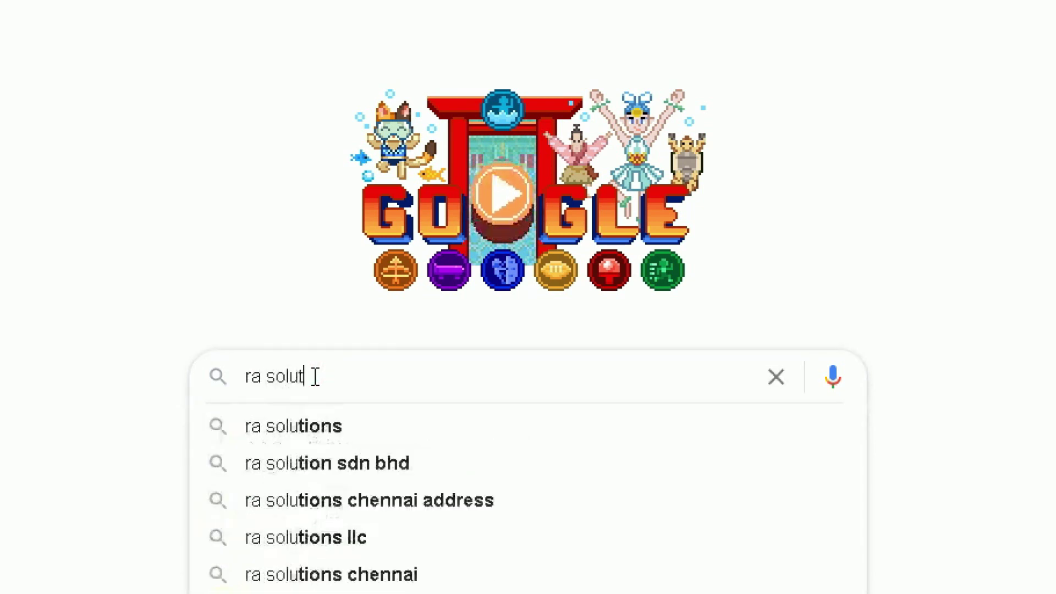
type("ns")
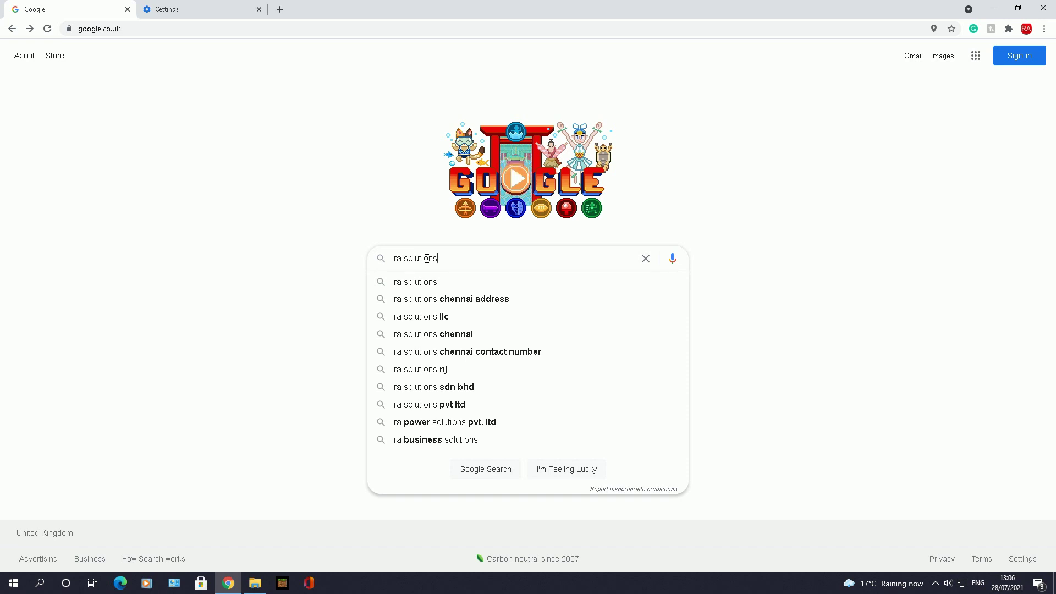
key("Return")
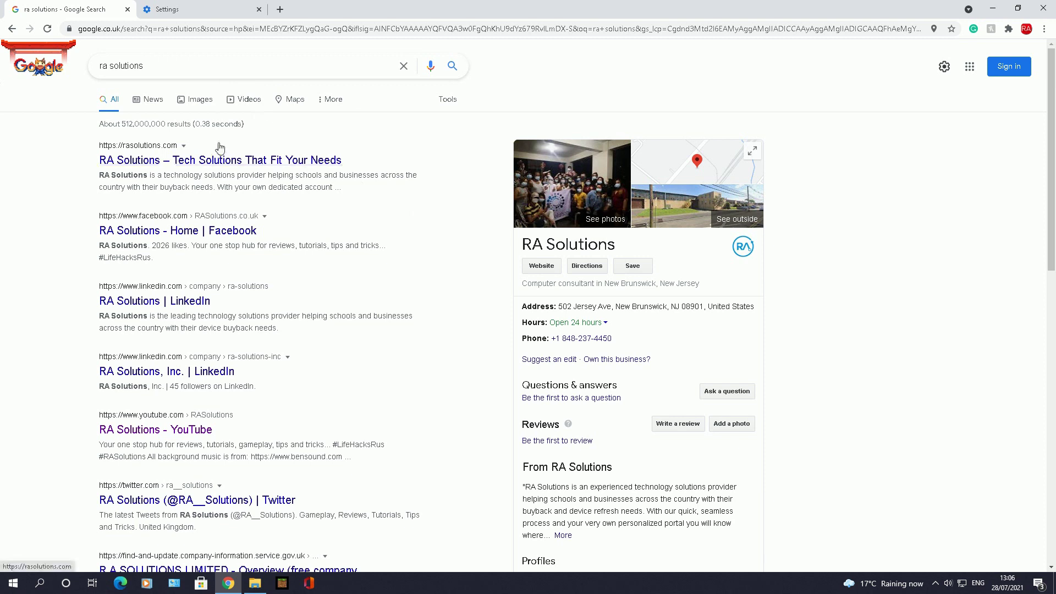
scroll(222, 289, "down", 2)
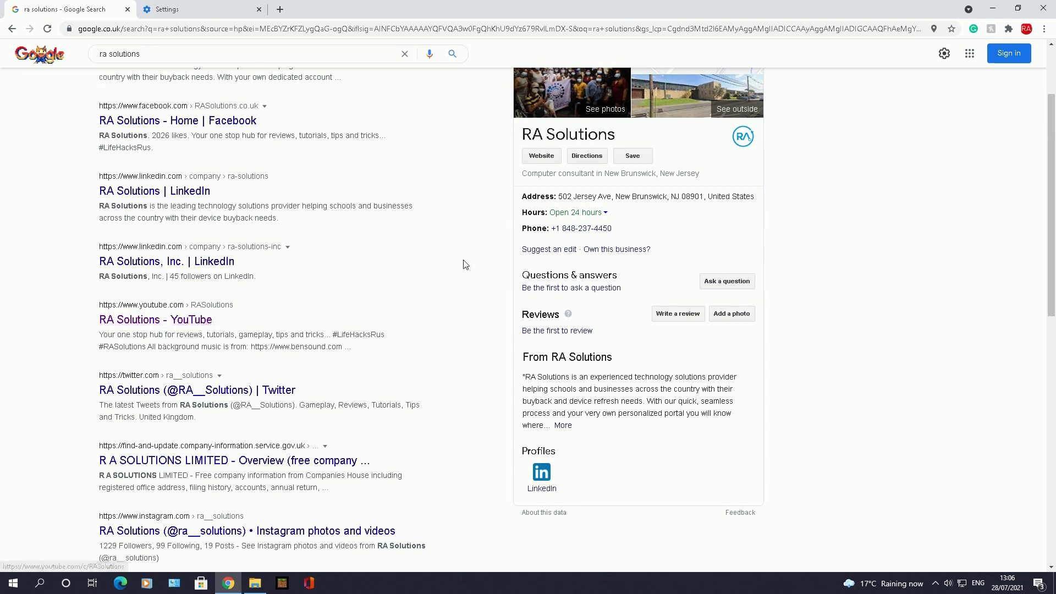
scroll(467, 263, "up", 2)
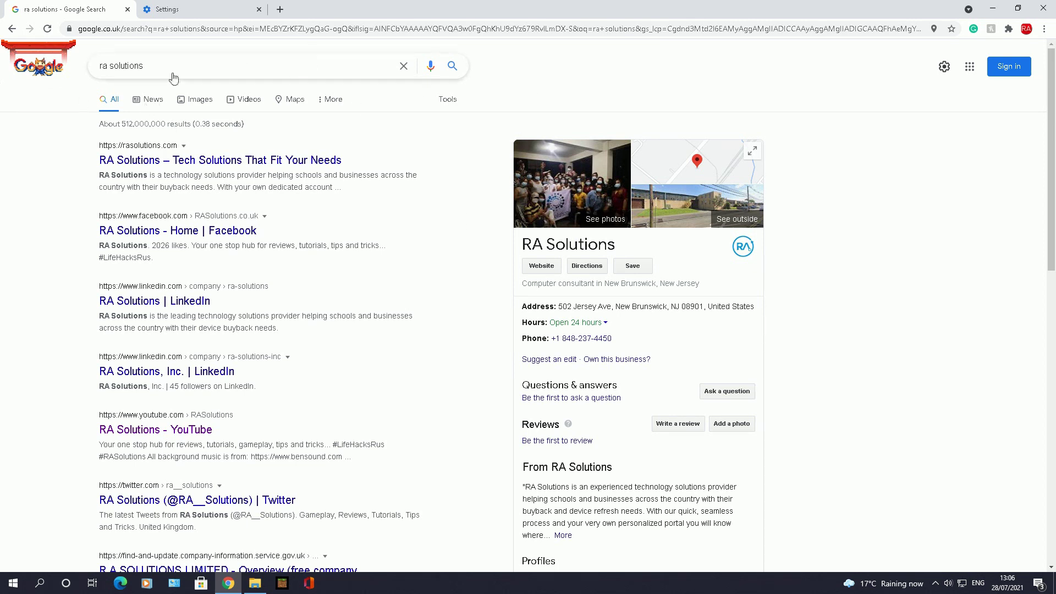
left_click_drag(146, 66, 101, 68)
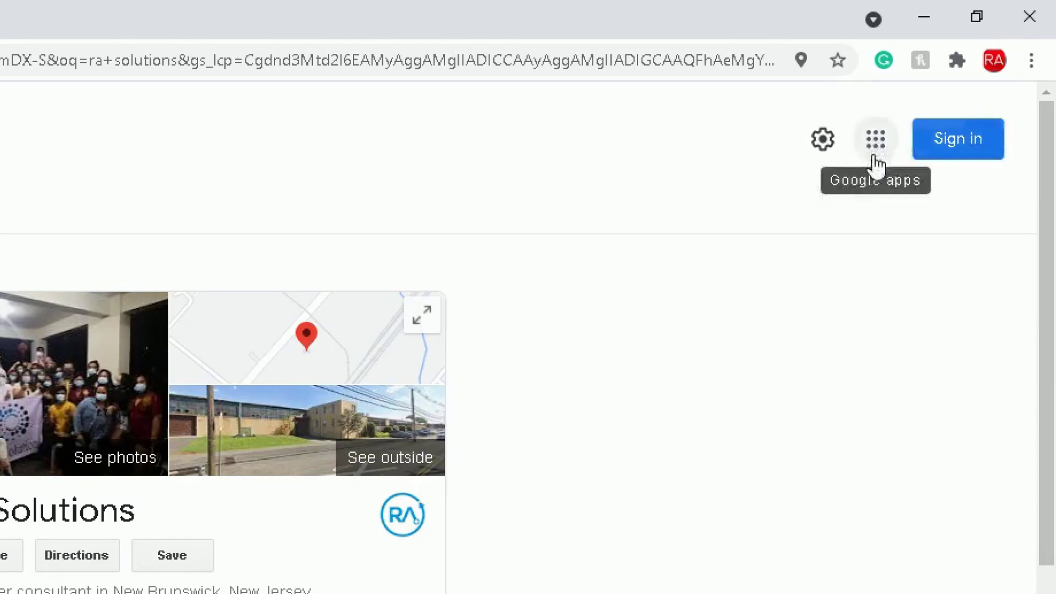
Glance at the Google apps grid, close it, and open the gear's search options menu
left_click(879, 145)
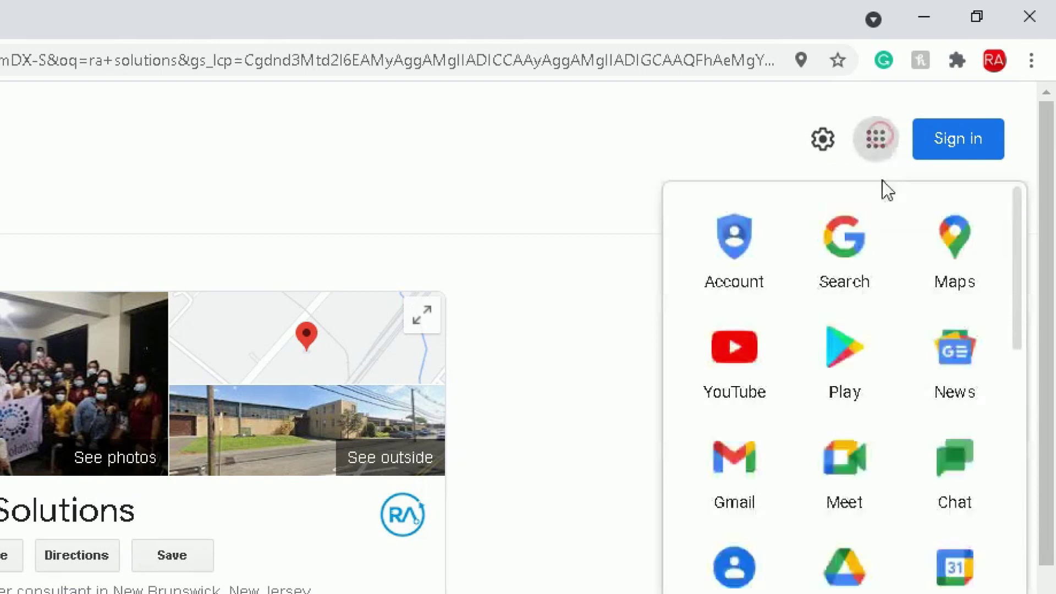
scroll(947, 423, "down", 8)
scroll(944, 419, "up", 8)
left_click(742, 151)
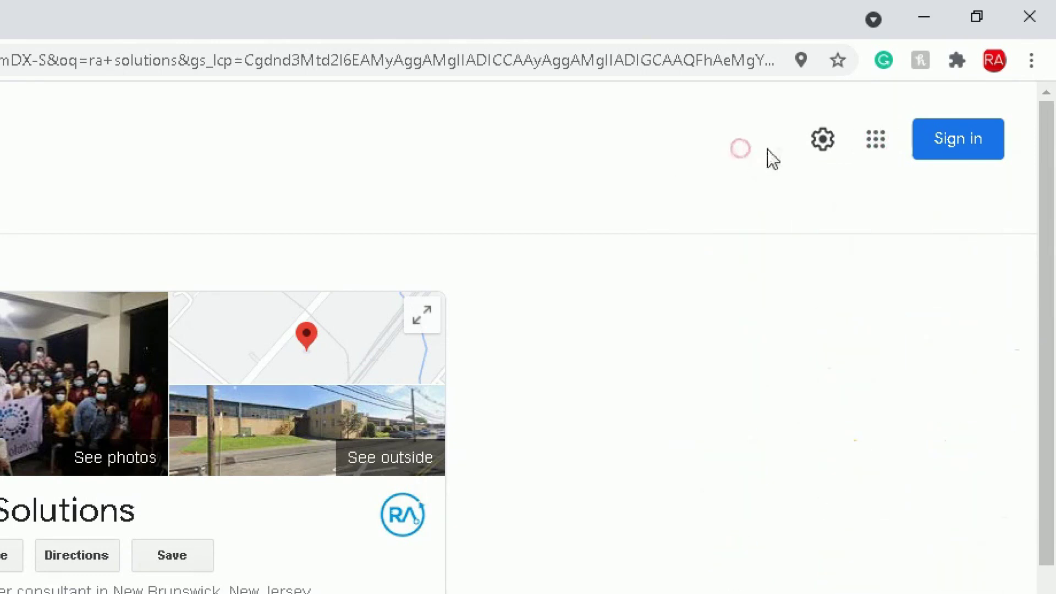
left_click(820, 144)
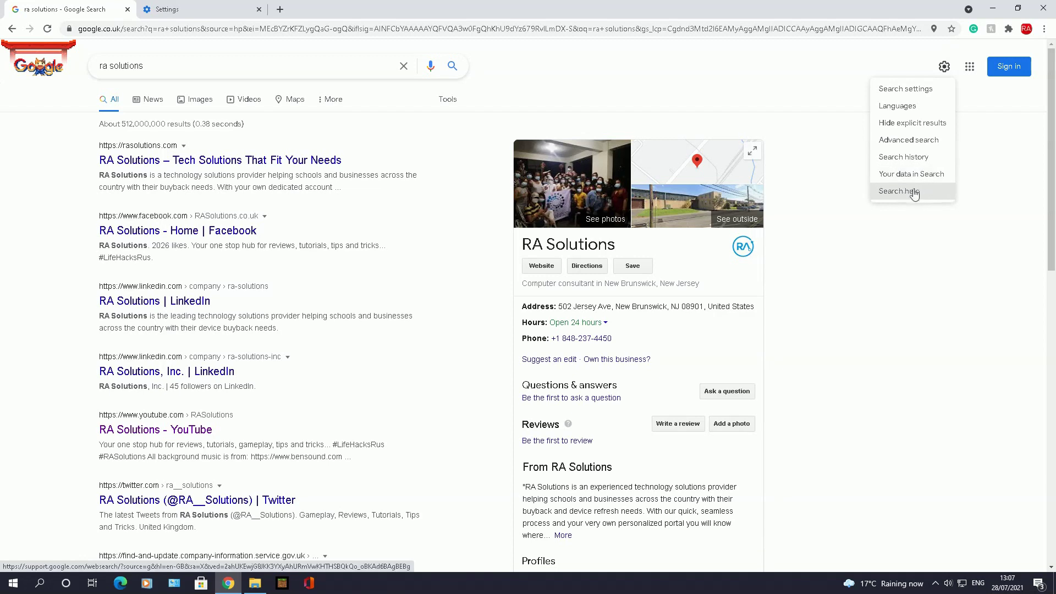
Go to the Search Settings page and highlight the SafeSearch explanation text
left_click(910, 91)
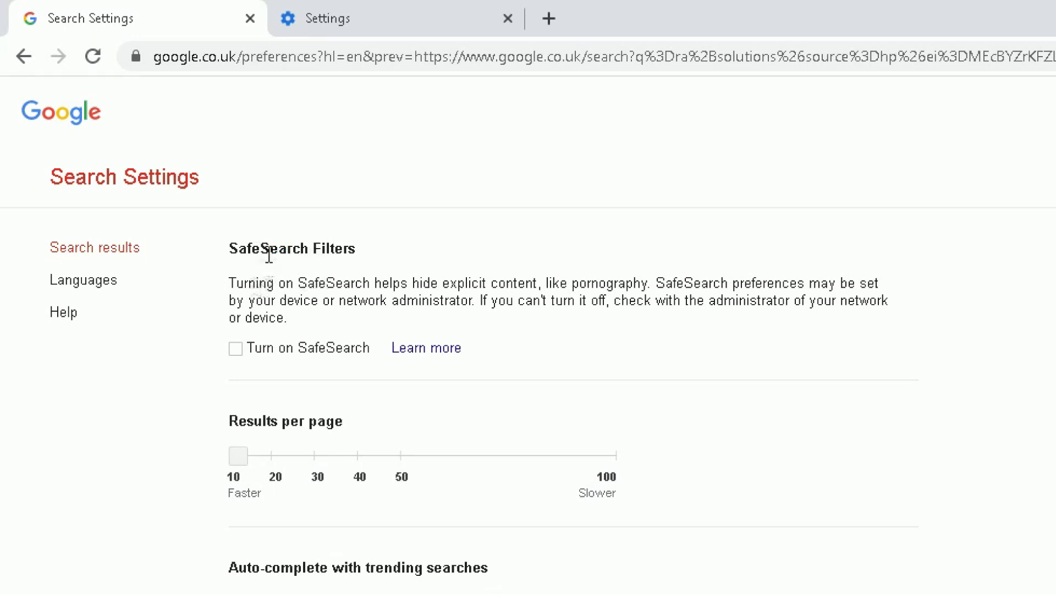
left_click_drag(242, 242, 524, 348)
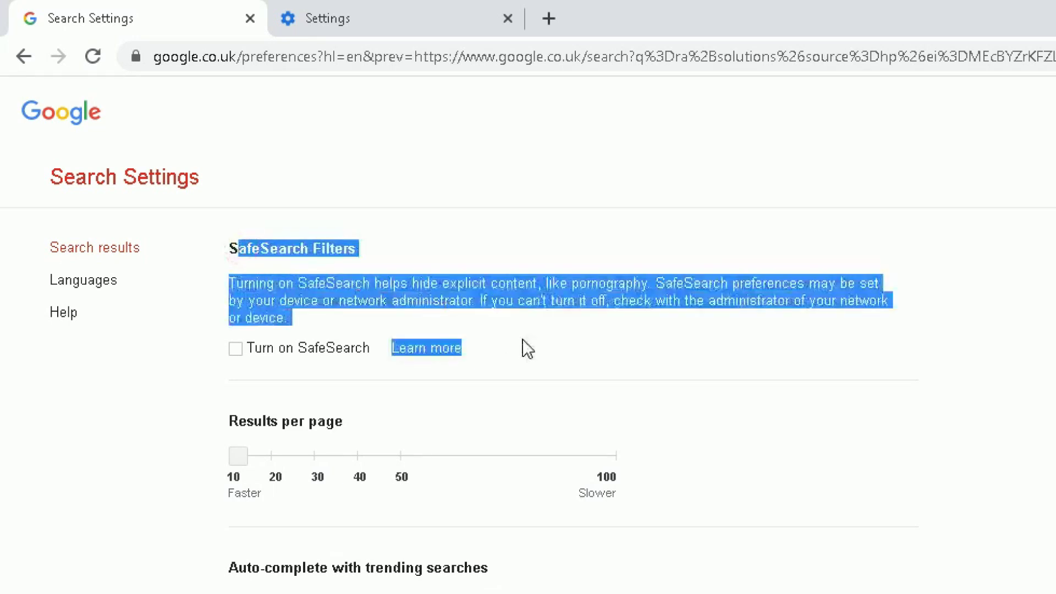
left_click(519, 337)
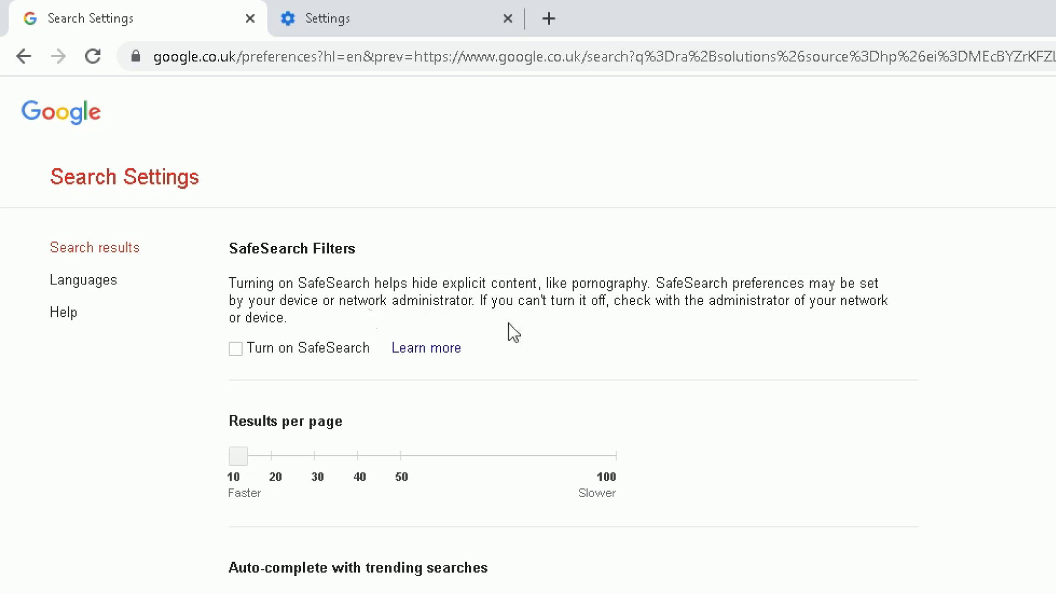
left_click_drag(622, 300, 903, 304)
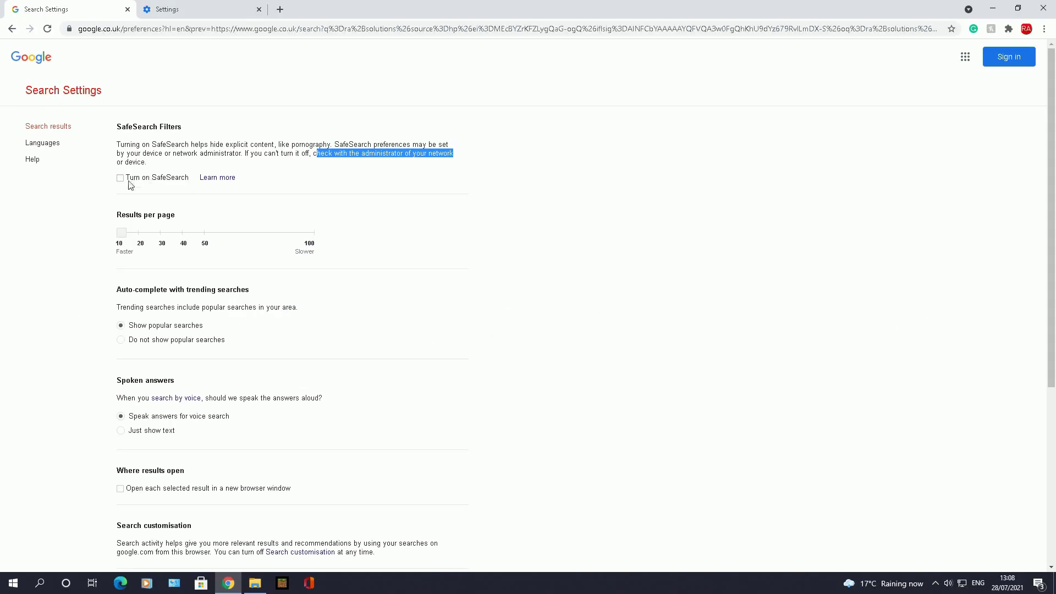
Tick 'Turn on SafeSearch', save the preferences, and acknowledge the saved alert
left_click(121, 180)
scroll(176, 193, "down", 5)
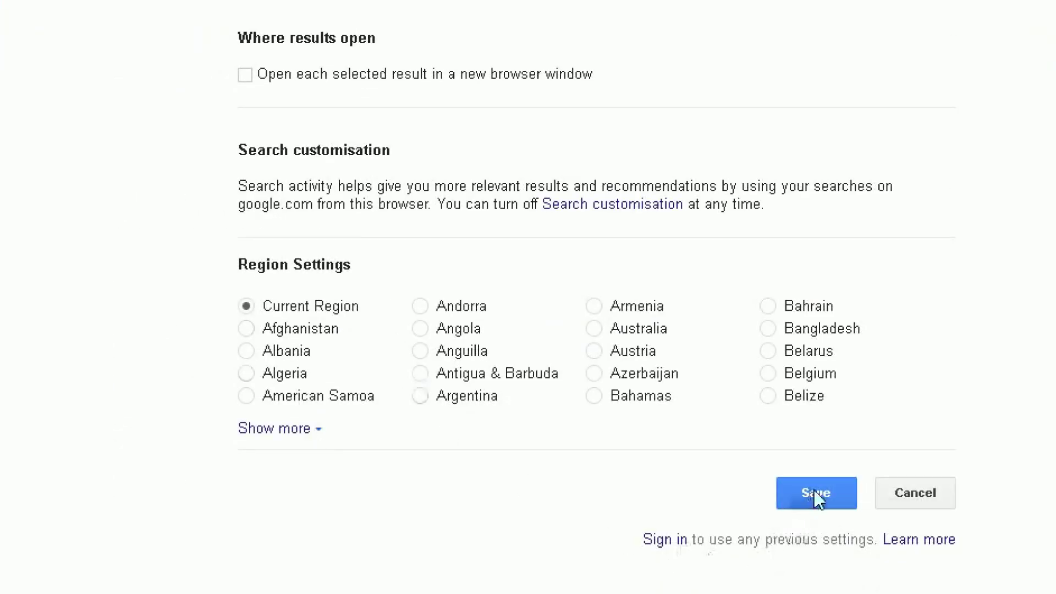
left_click(818, 497)
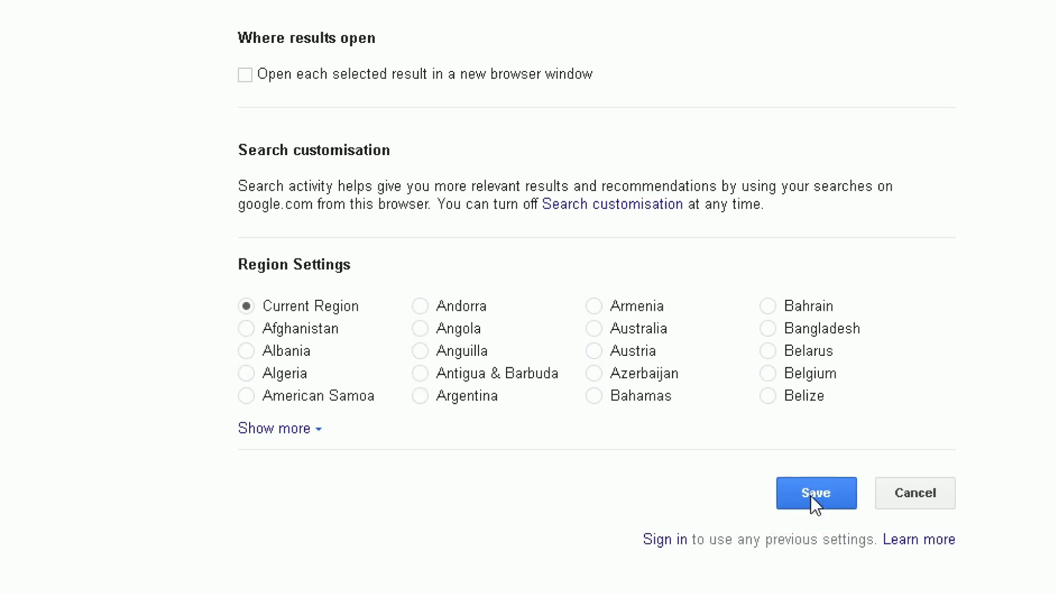
left_click(813, 495)
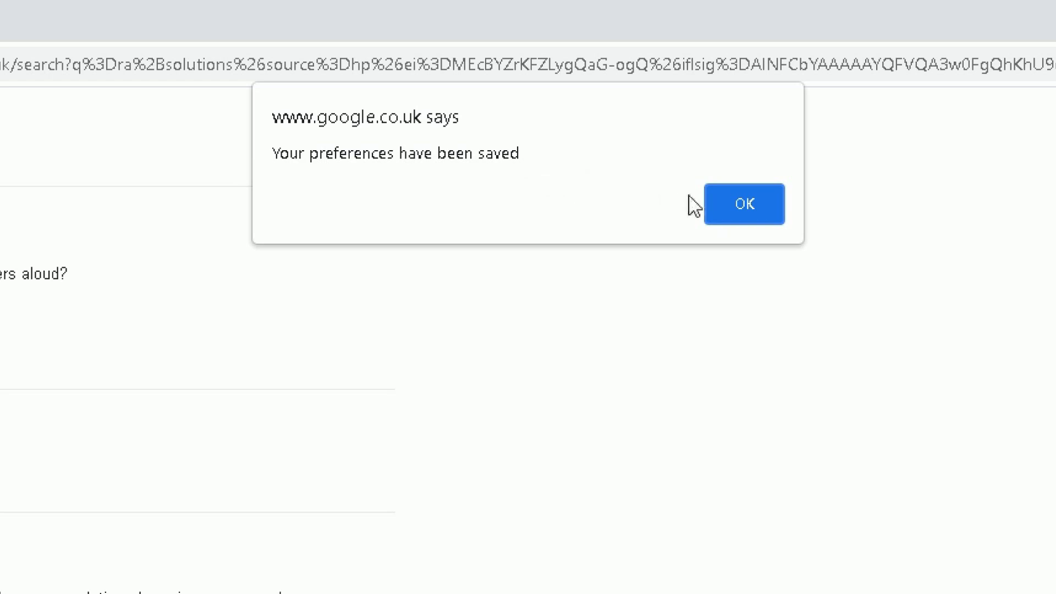
left_click(732, 204)
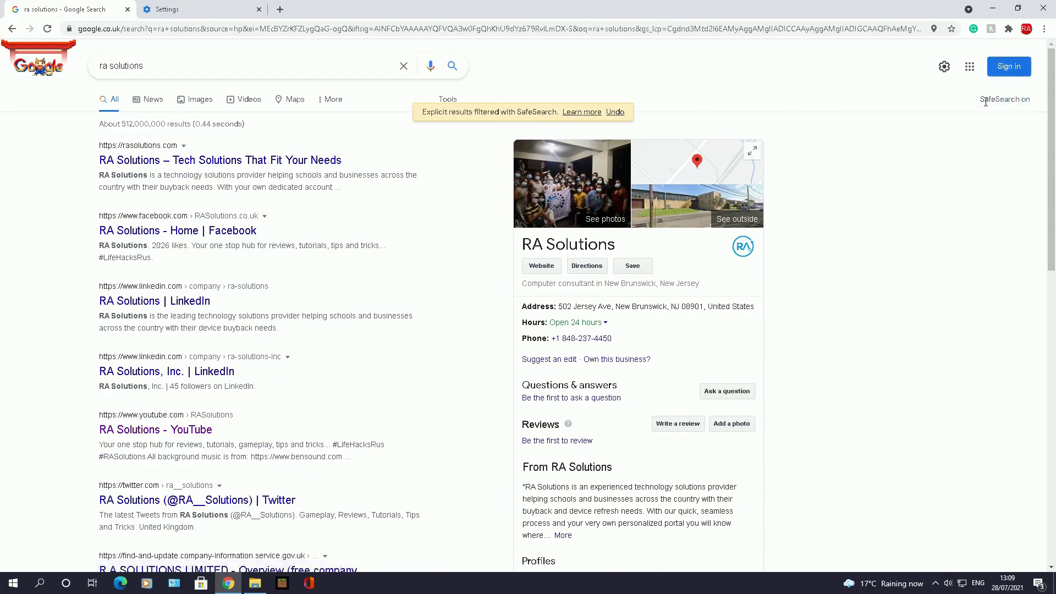
Check the 'SafeSearch on' label, replace the query with 'test', and scroll its results
left_click_drag(985, 101, 1032, 102)
left_click(1008, 122)
triple_click(159, 73)
type("test")
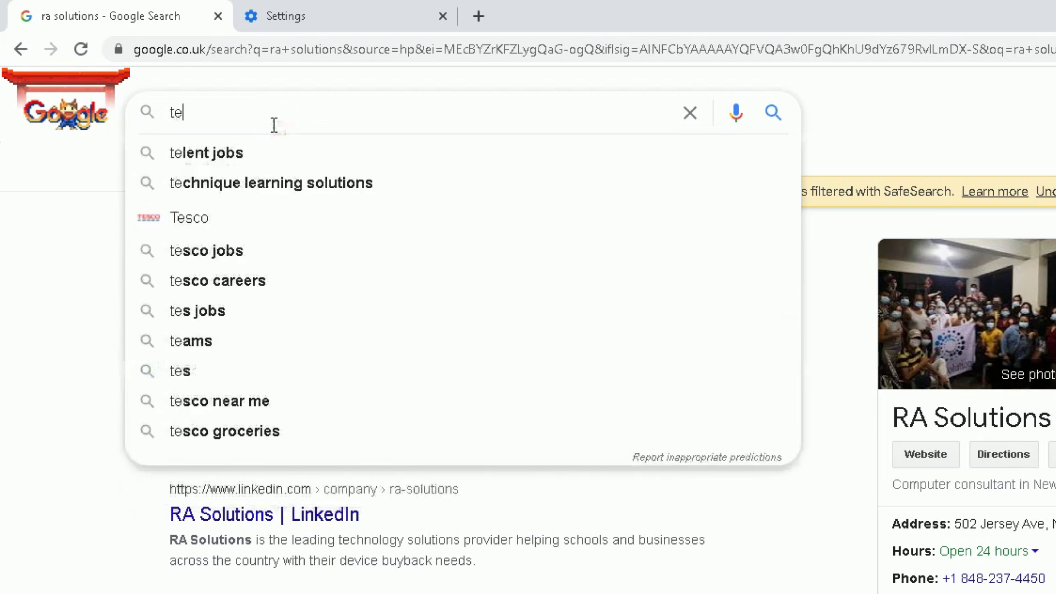
key("Return")
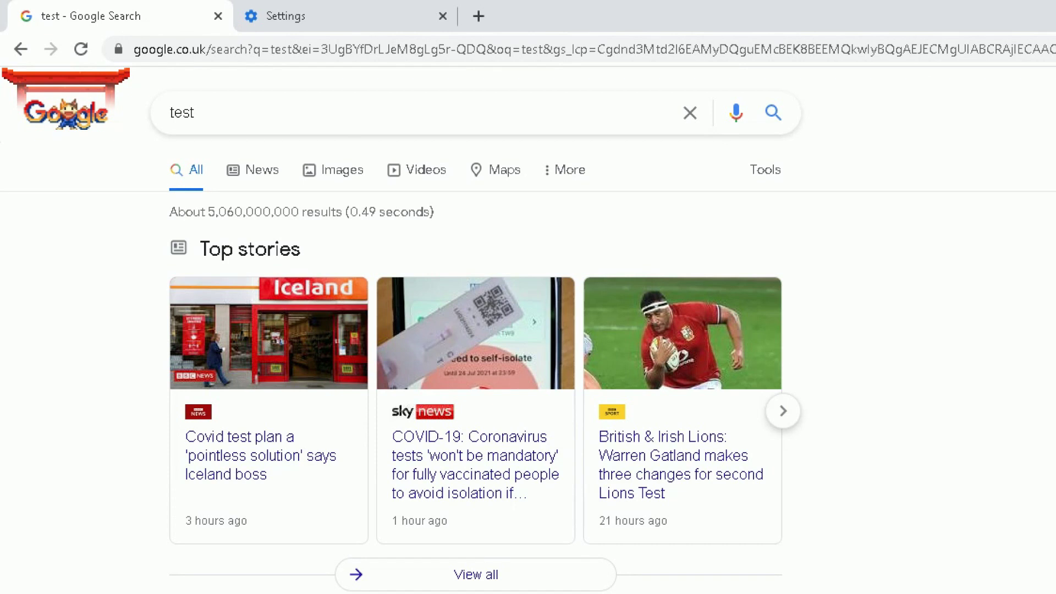
scroll(615, 240, "down", 5)
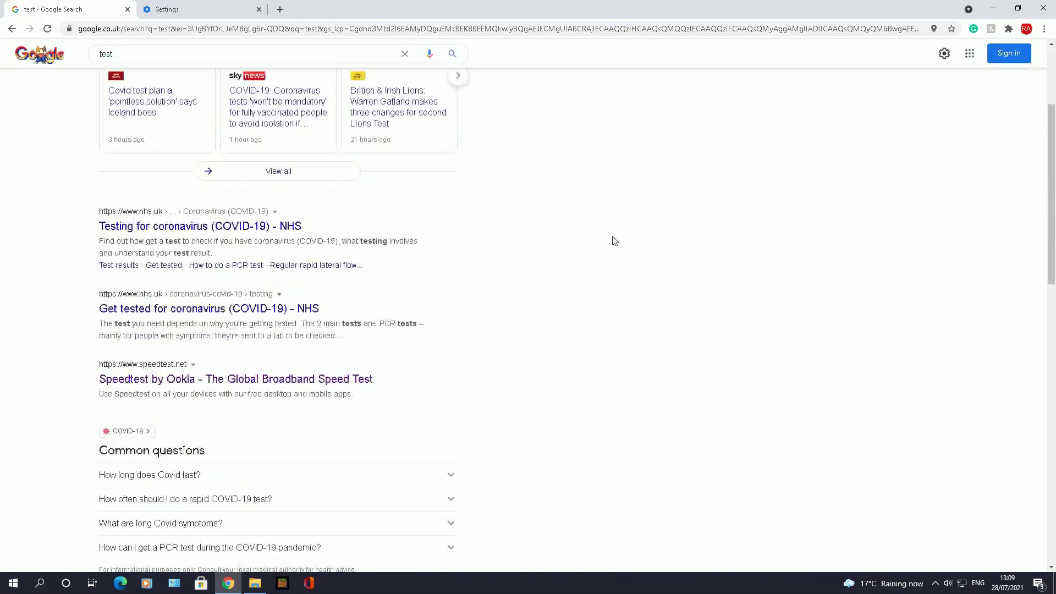
scroll(615, 241, "down", 4)
scroll(615, 241, "up", 9)
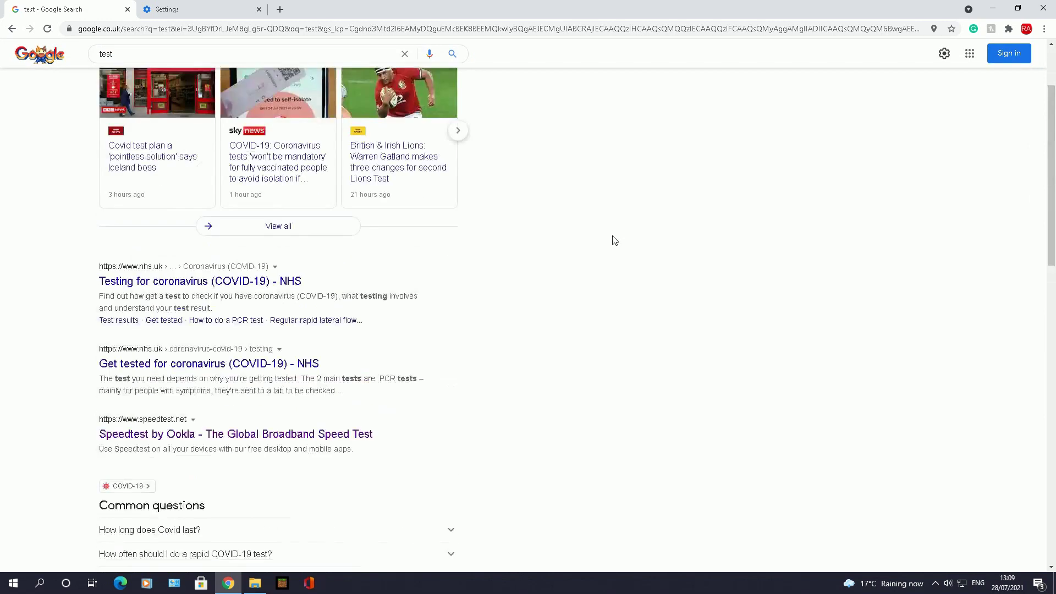
scroll(615, 241, "down", 12)
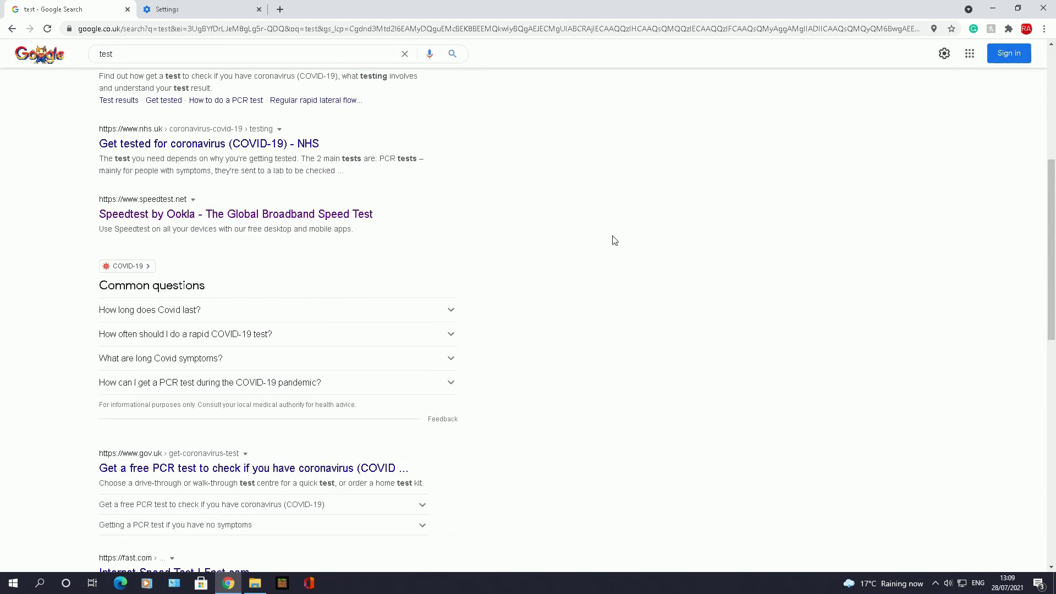
scroll(615, 241, "up", 12)
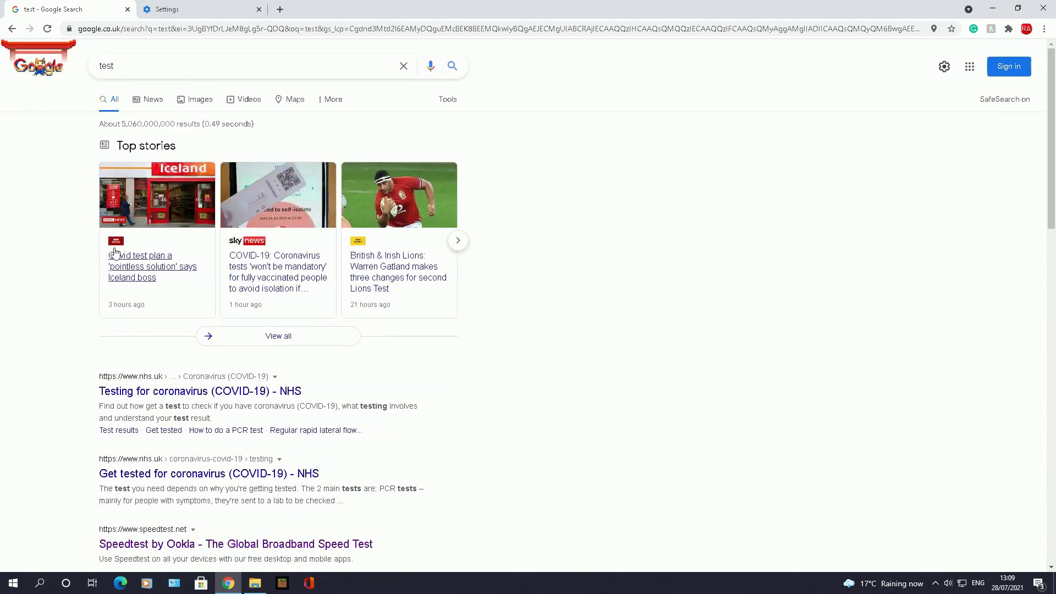
scroll(467, 189, "down", 4)
scroll(479, 195, "up", 4)
Close the test tab, search 'ra solutions' in a new tab, then close Chrome
left_click(127, 9)
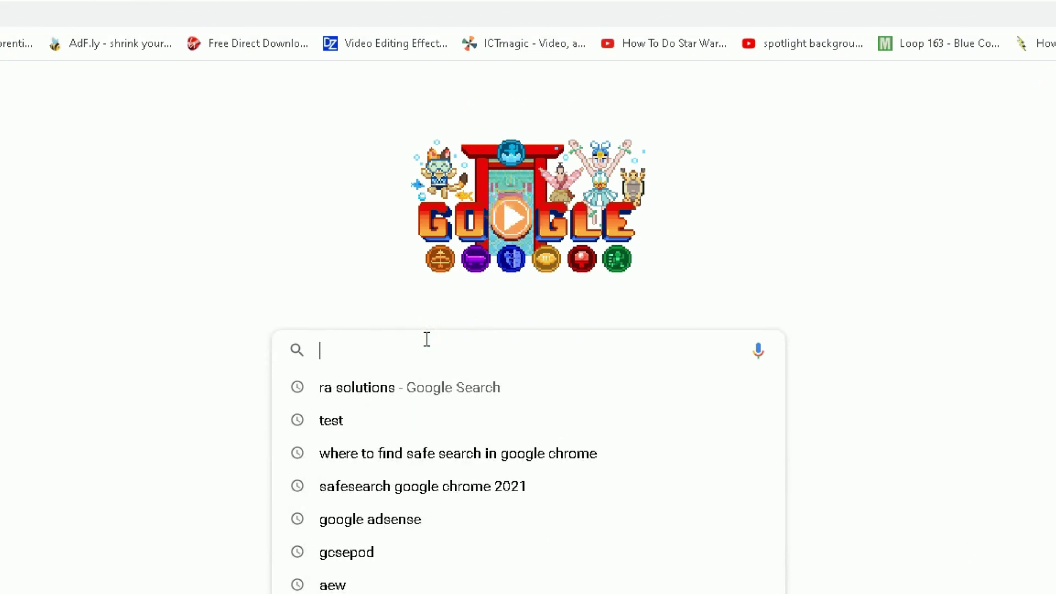
type("ra solutions")
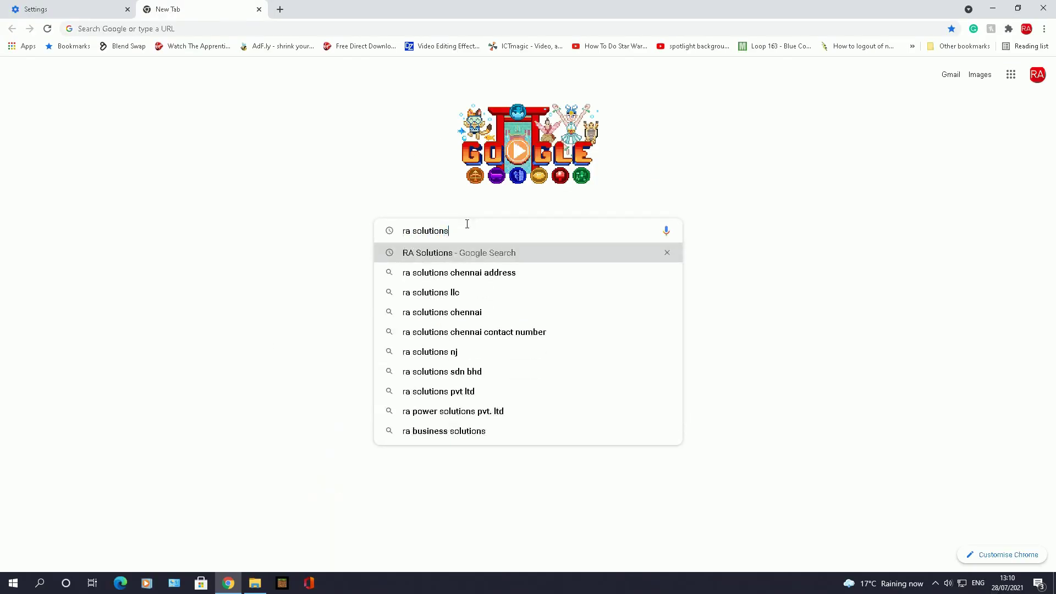
key("Return")
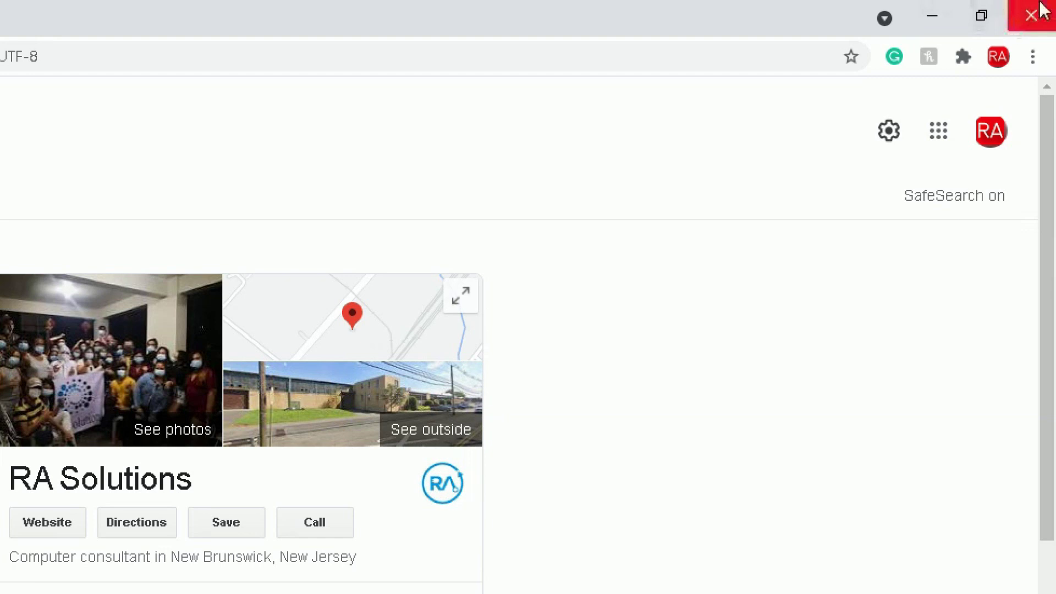
left_click(1044, 10)
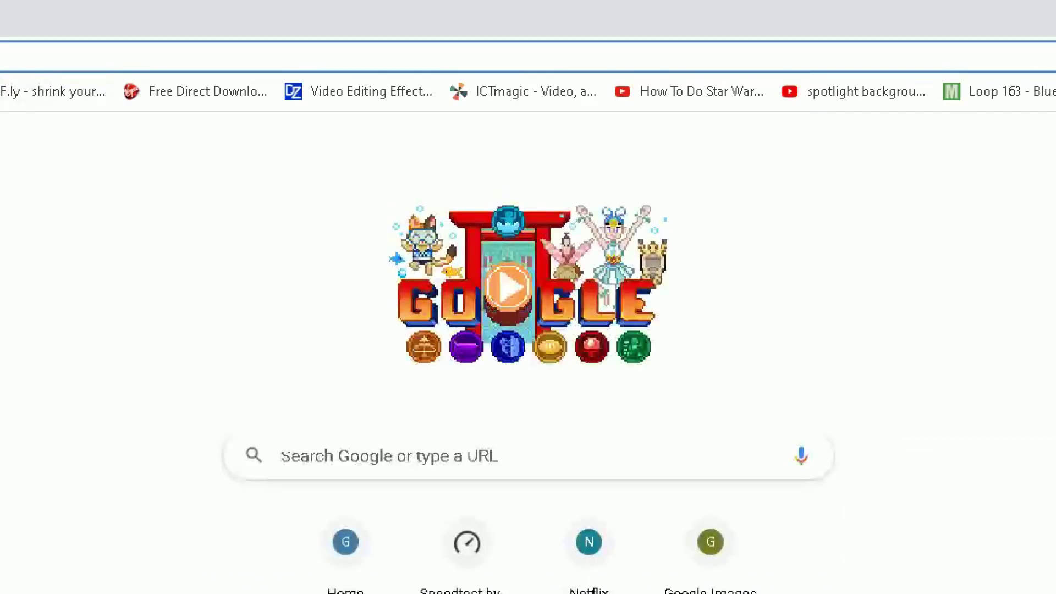
Search 'ra', accepting the RA Solutions completion, and highlight the 'SafeSearch on' status
left_click(354, 440)
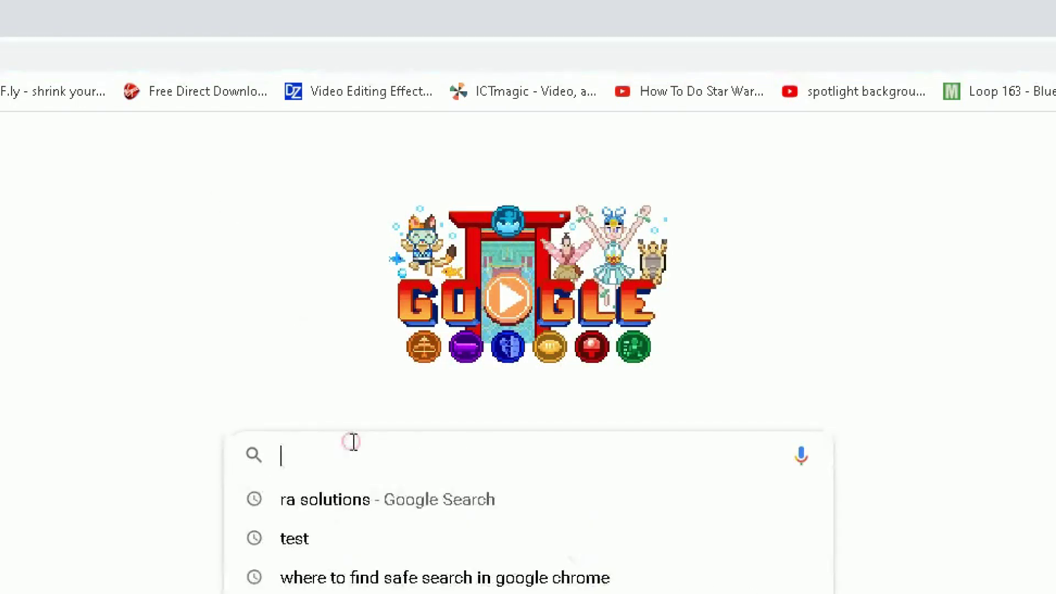
type("ra Solutions")
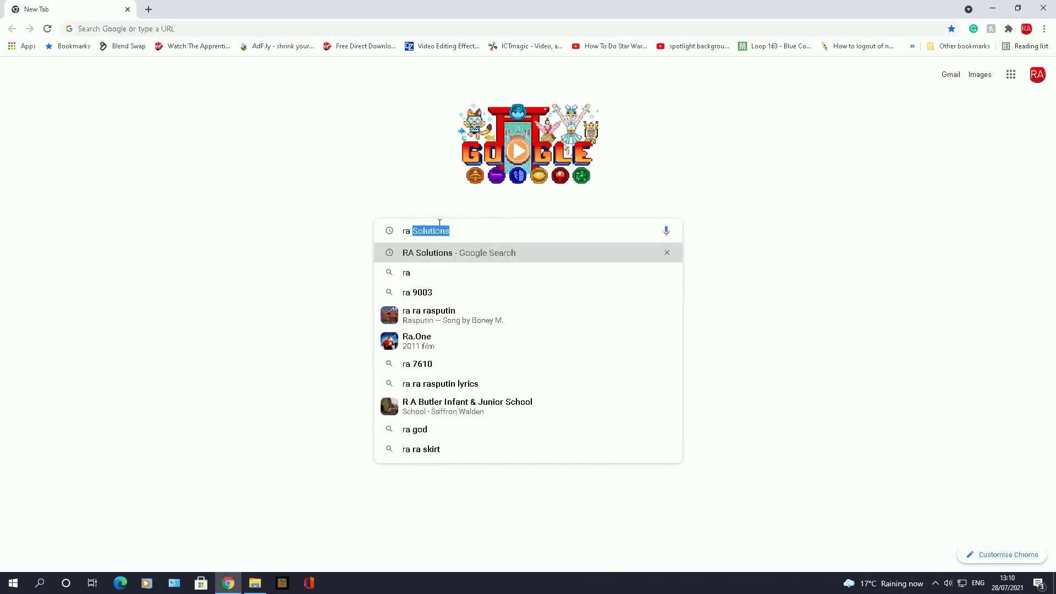
key("Return")
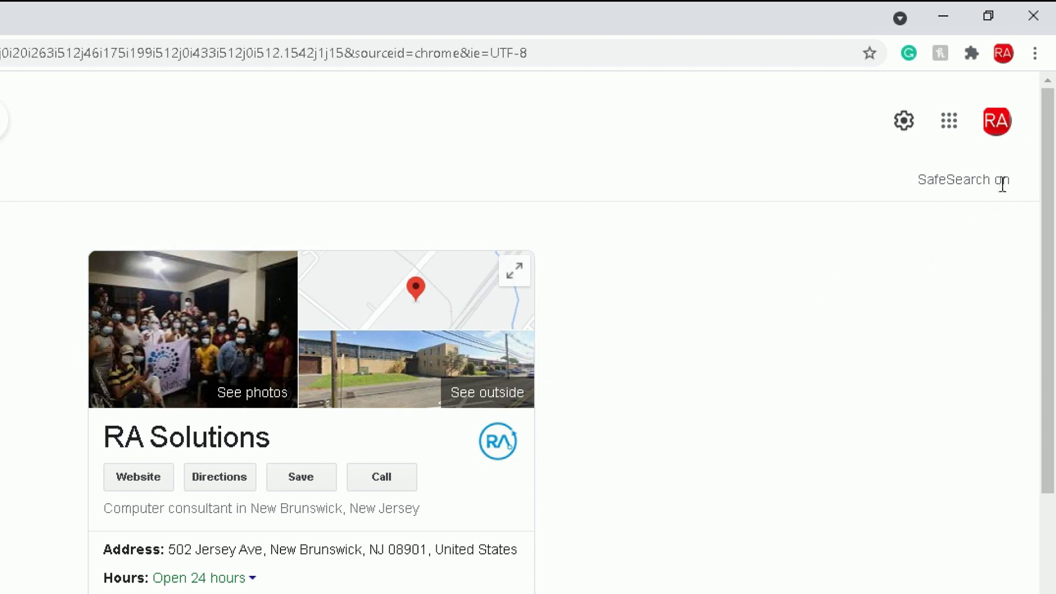
left_click_drag(1010, 178, 915, 180)
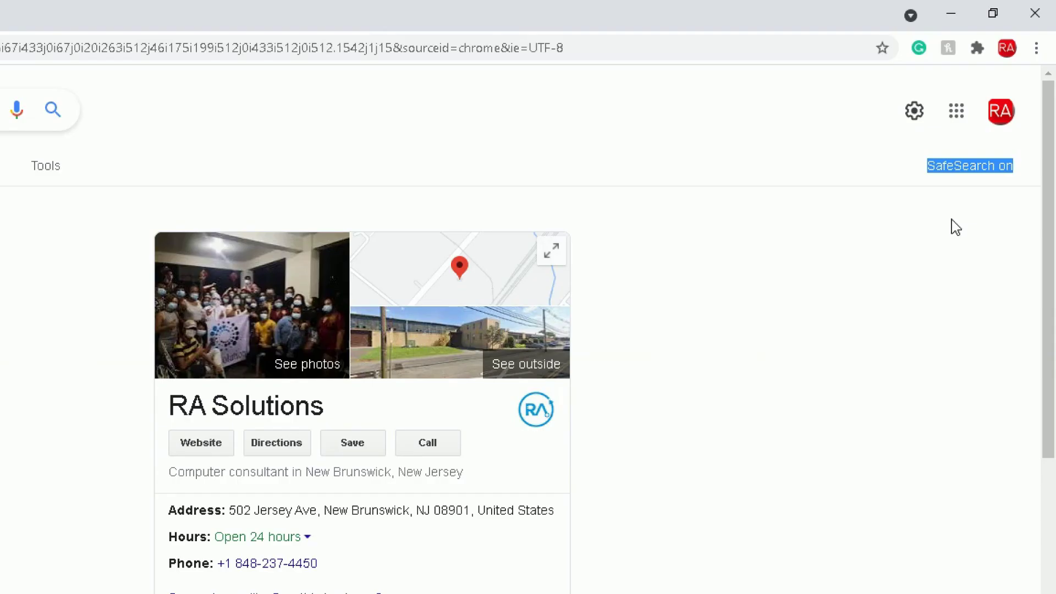
Untick 'Turn on SafeSearch' in Search Settings, save, and dismiss the saved notice
left_click(914, 118)
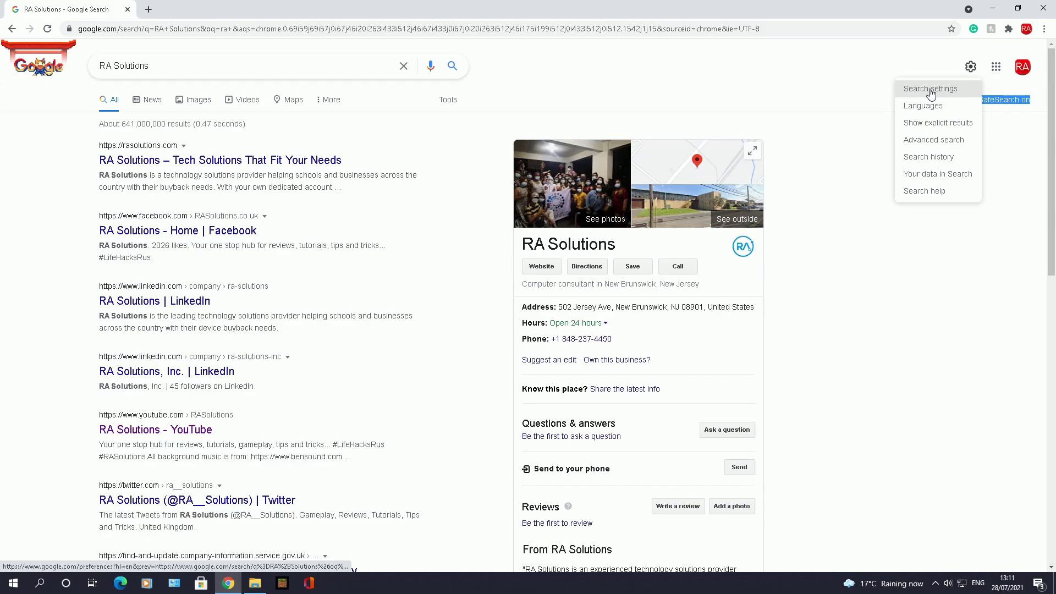
left_click(930, 91)
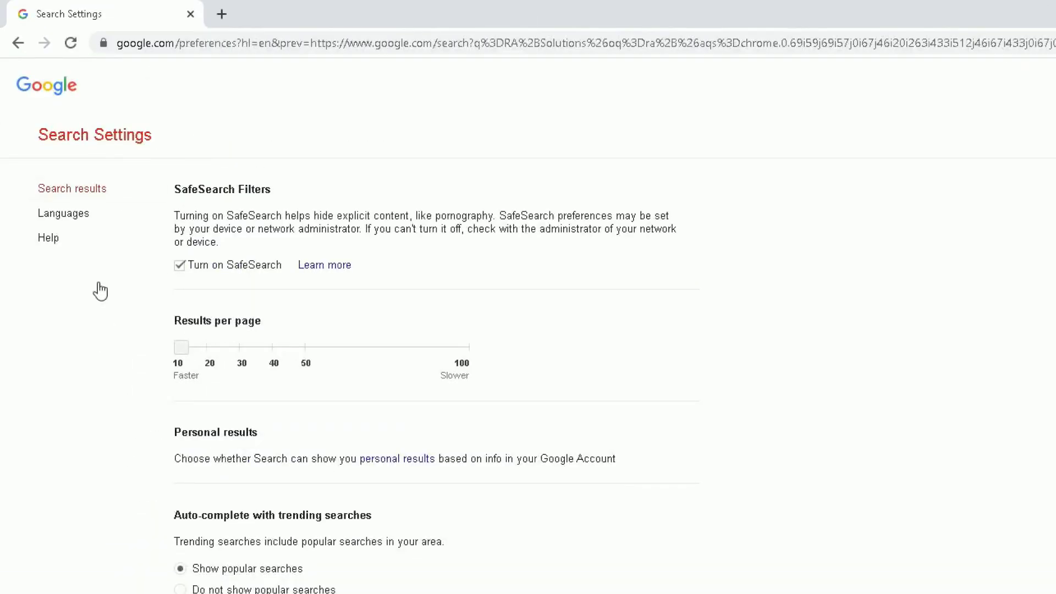
left_click_drag(180, 130, 31, 125)
left_click(79, 301)
left_click(180, 266)
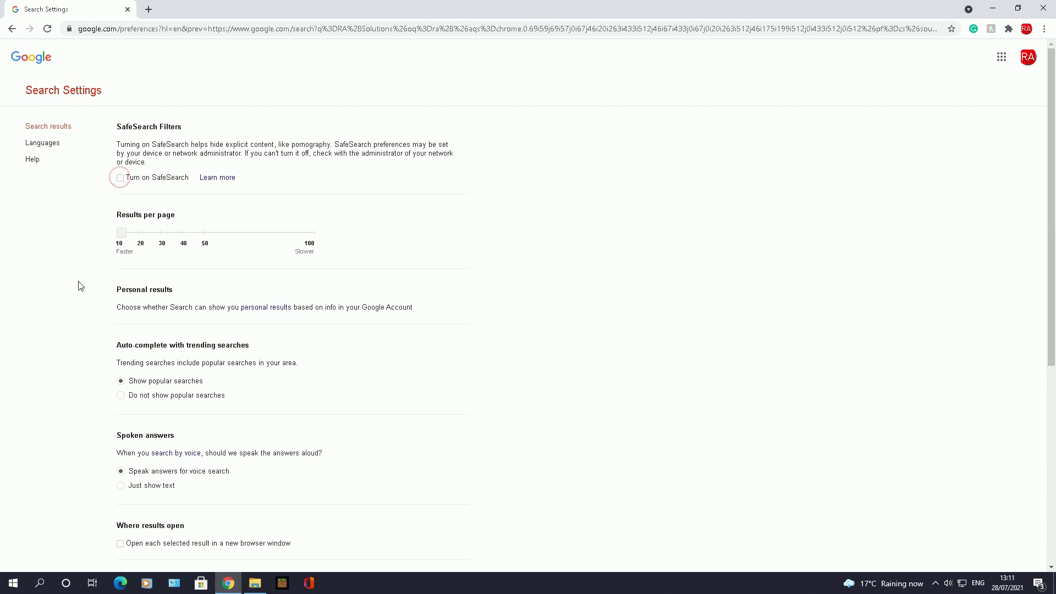
scroll(110, 259, "down", 3)
scroll(110, 258, "down", 2)
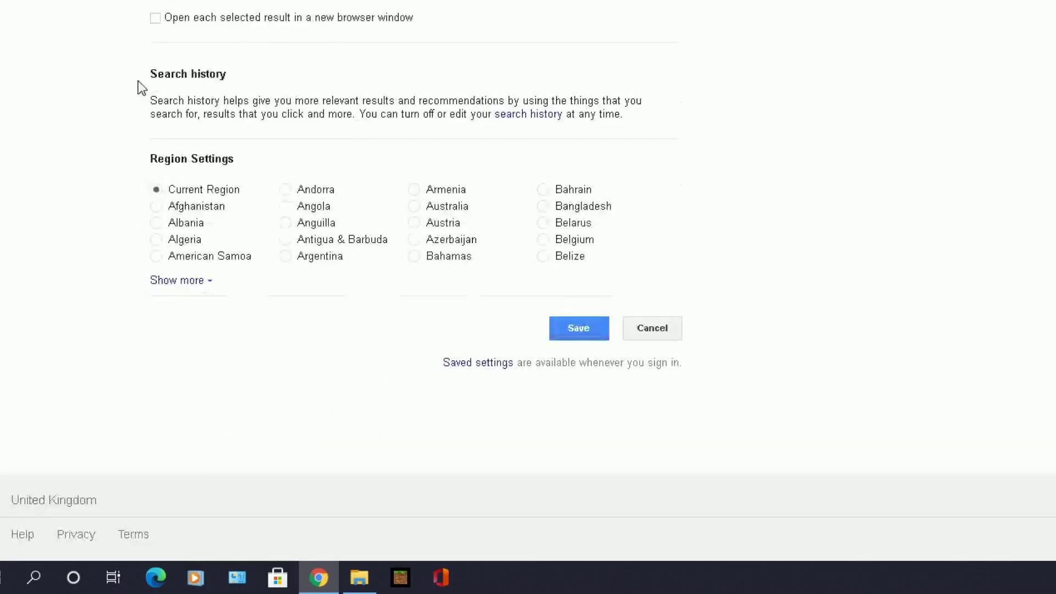
left_click(571, 340)
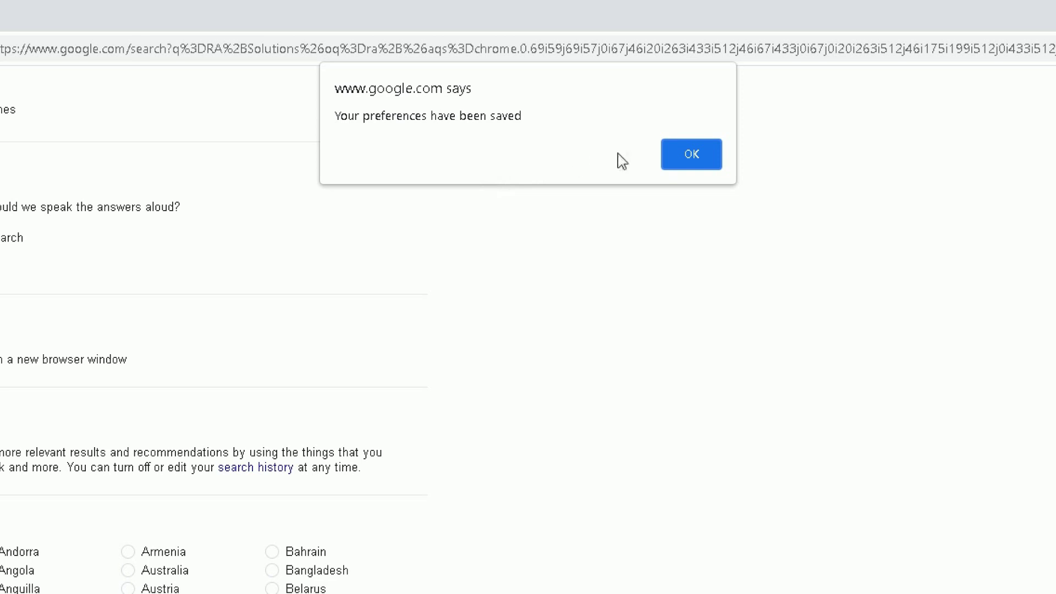
left_click(684, 160)
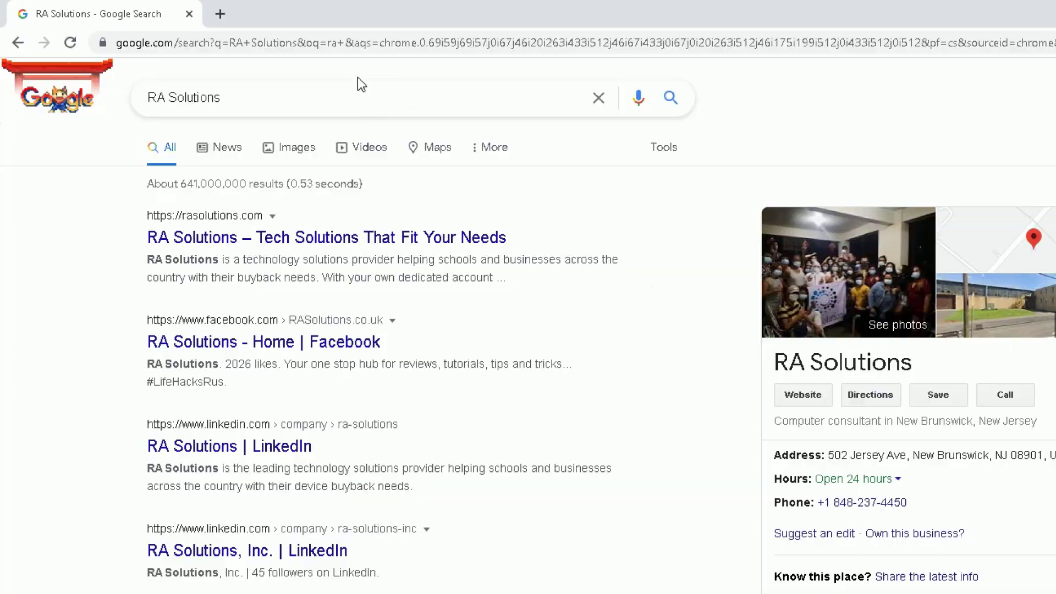
Replace the 'RA Solutions' query with 'test' and run the search
left_click(235, 63)
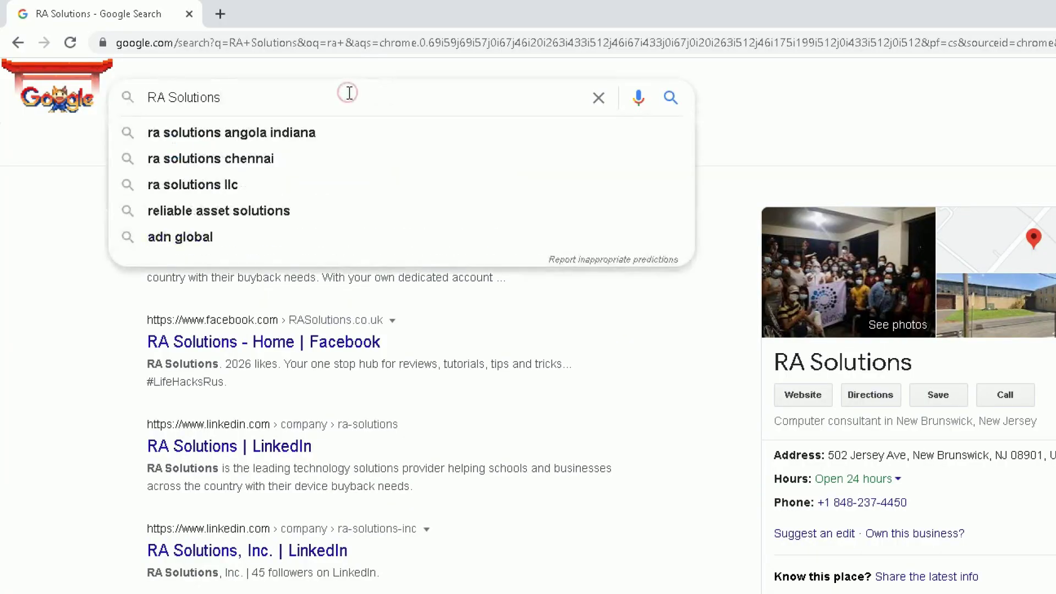
double_click(235, 62)
triple_click(349, 93)
type("test")
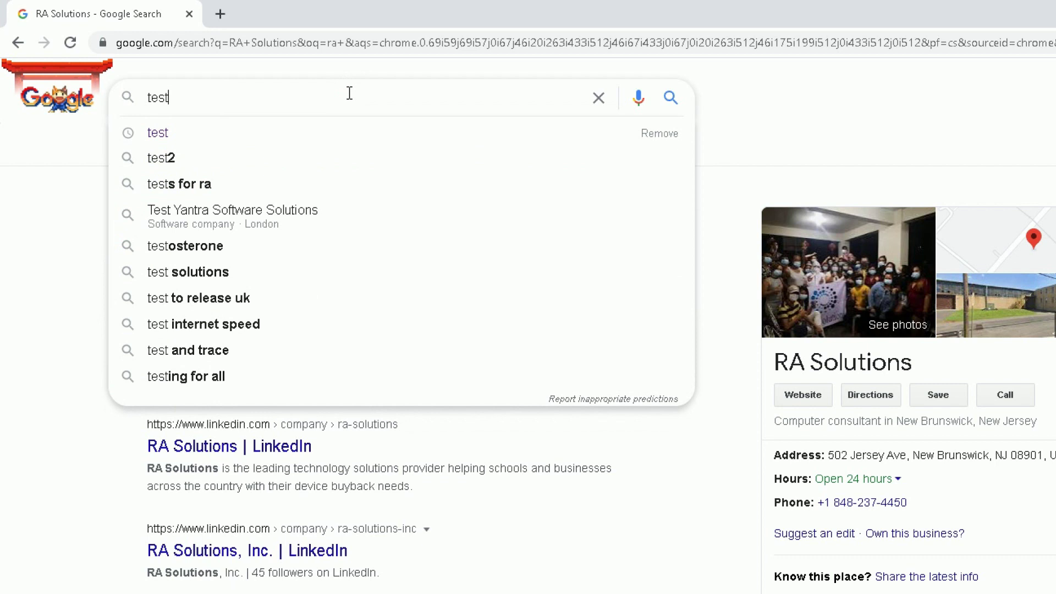
key("Return")
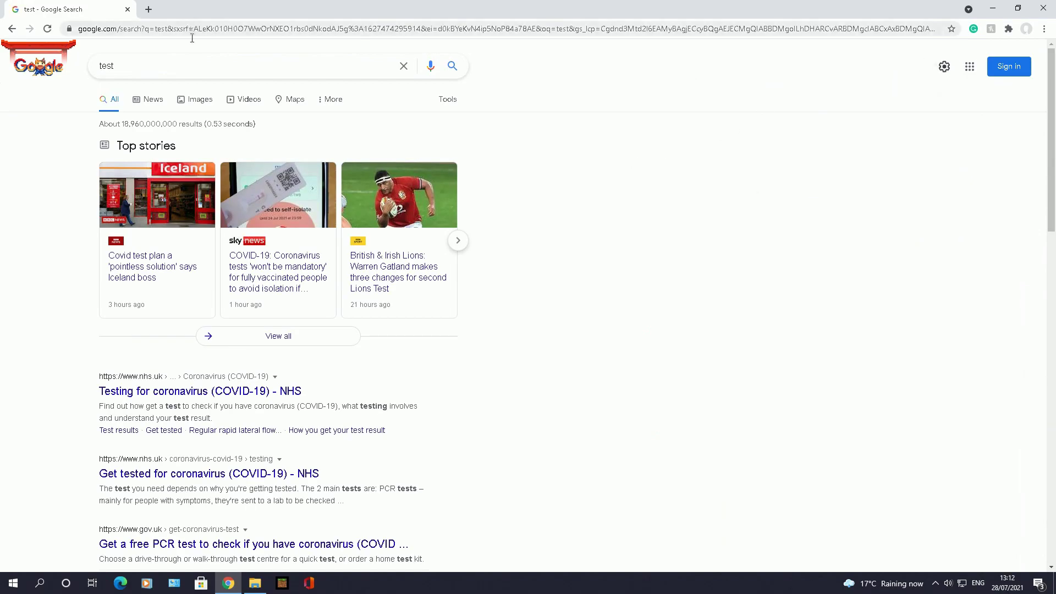
Rerun the 'test' search and bring up Google's Search settings page
left_click(194, 67)
key("Return")
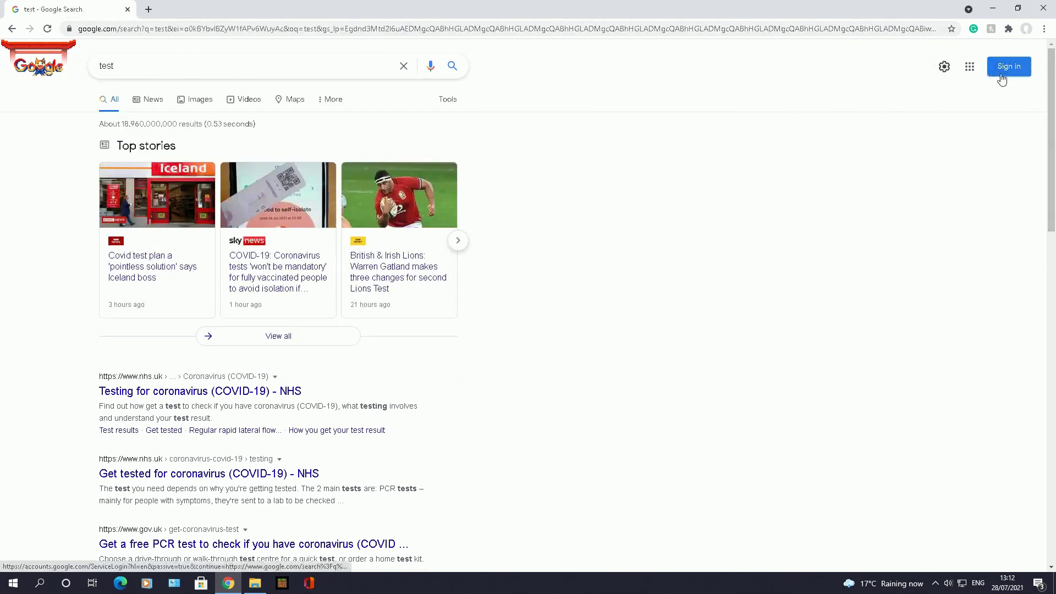
left_click(943, 66)
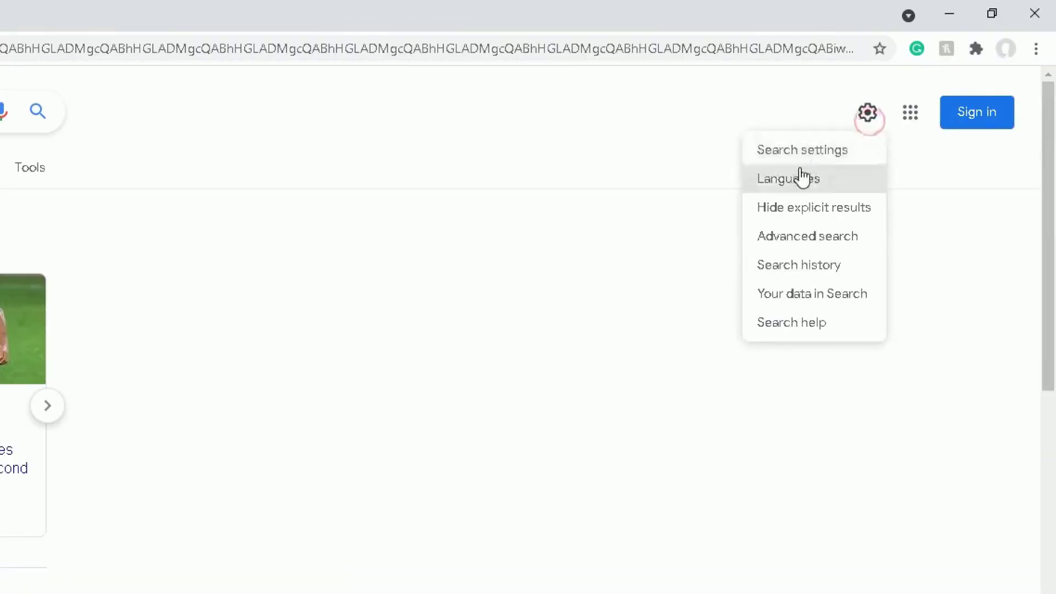
left_click(794, 155)
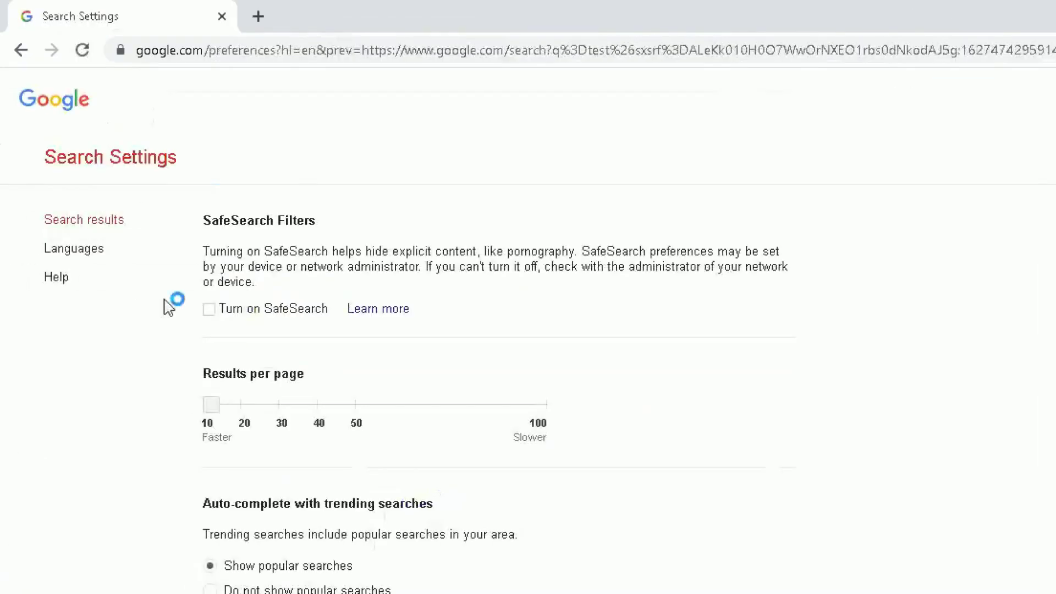
scroll(588, 350, "down", 5)
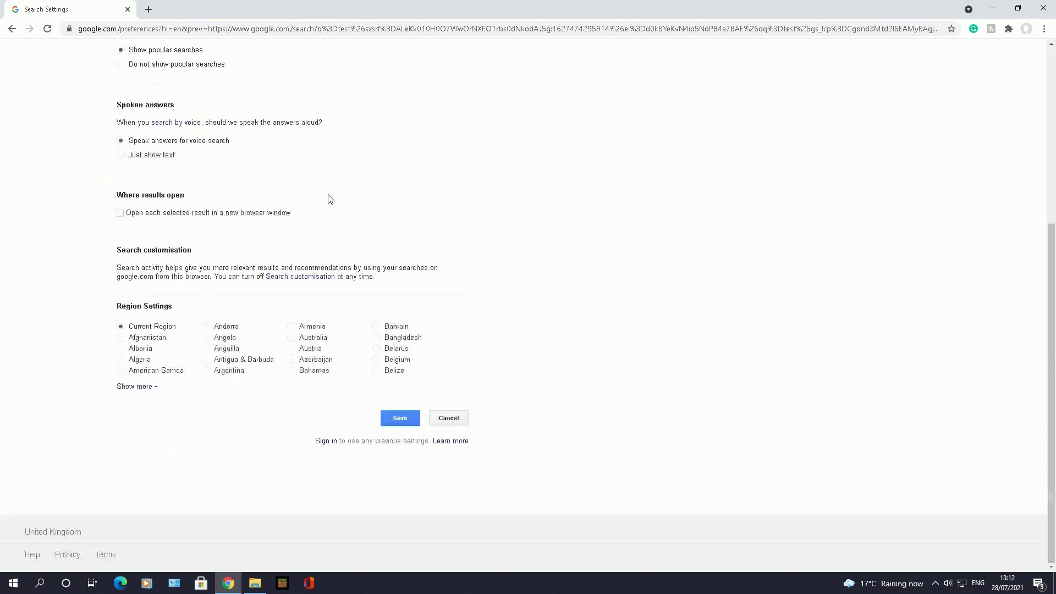
Save the search preferences and rerun 'test' so results show SafeSearch on
left_click(400, 418)
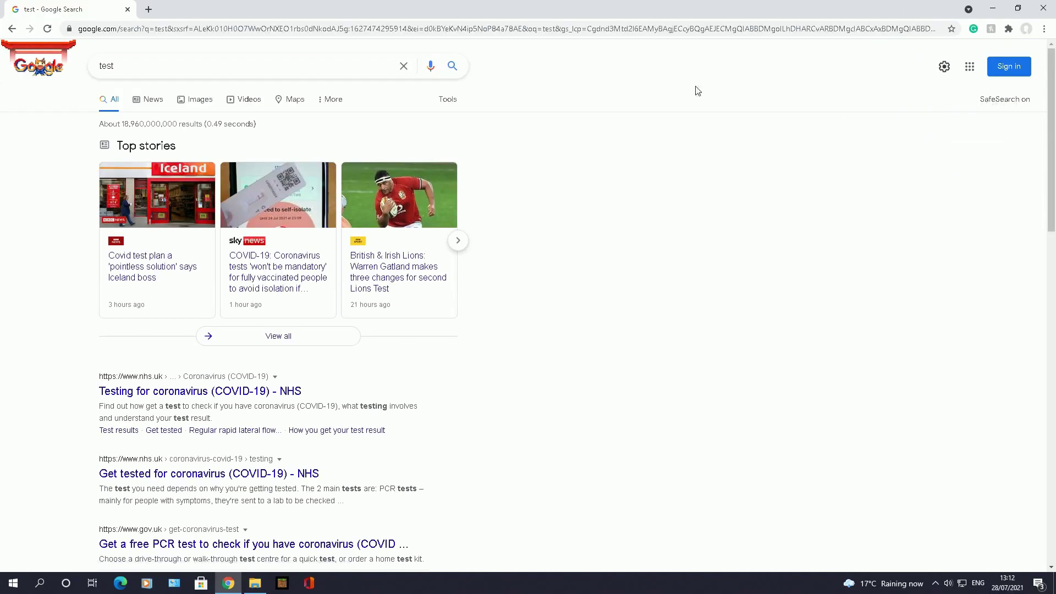
left_click(259, 69)
key("Return")
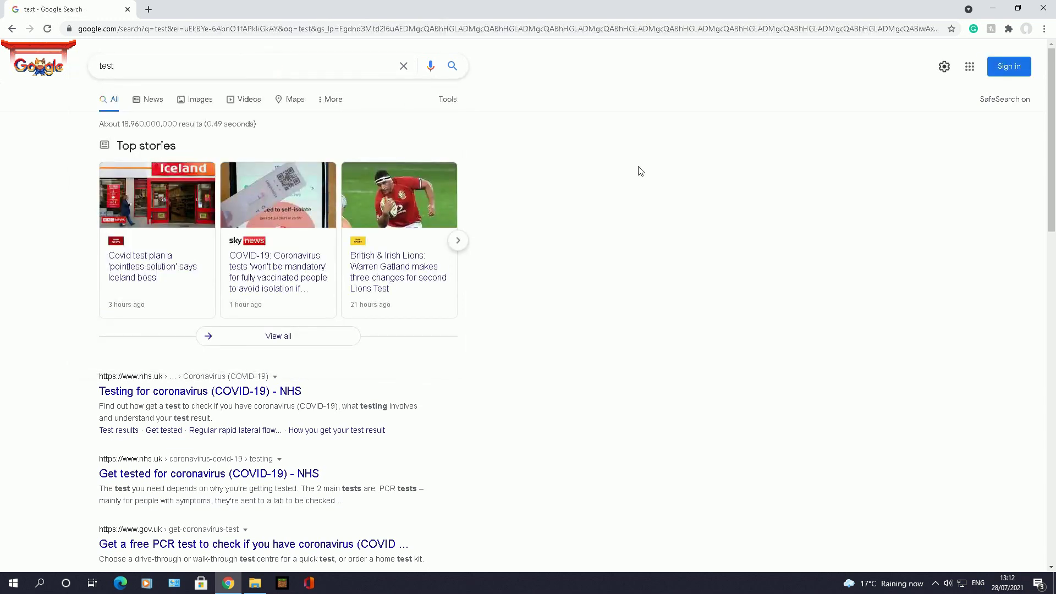
Close and reopen Chrome, then search 'ra' for RA Solutions while signed out
left_click(1042, 7)
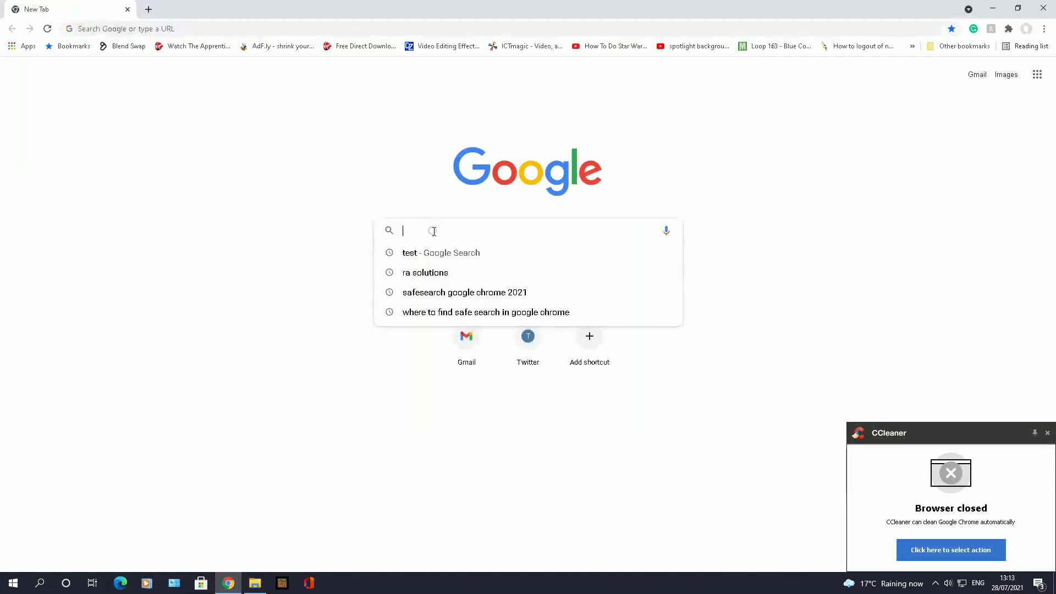
type("ra Solutions")
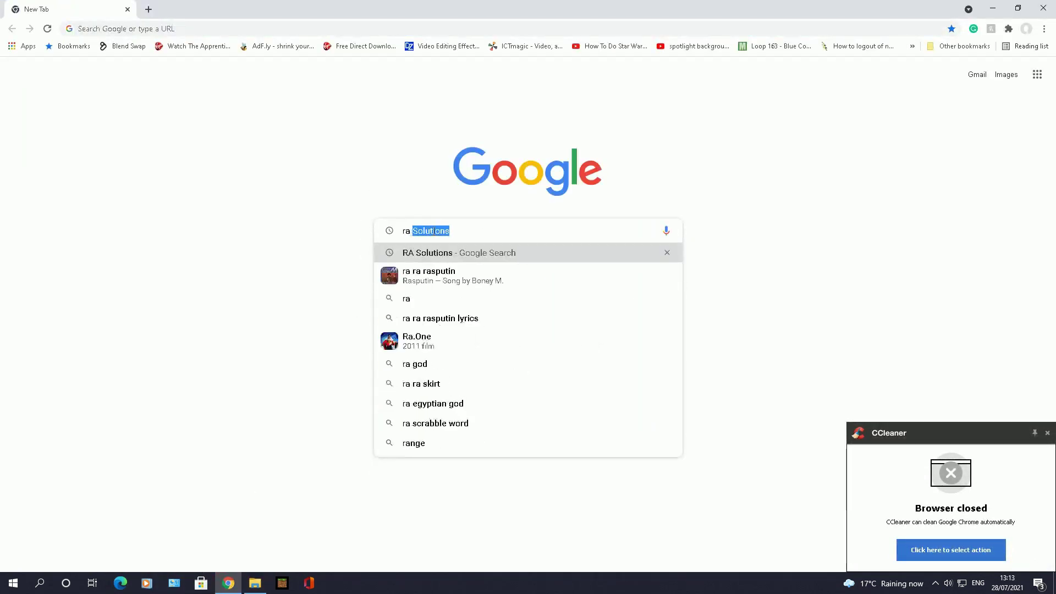
key("Return")
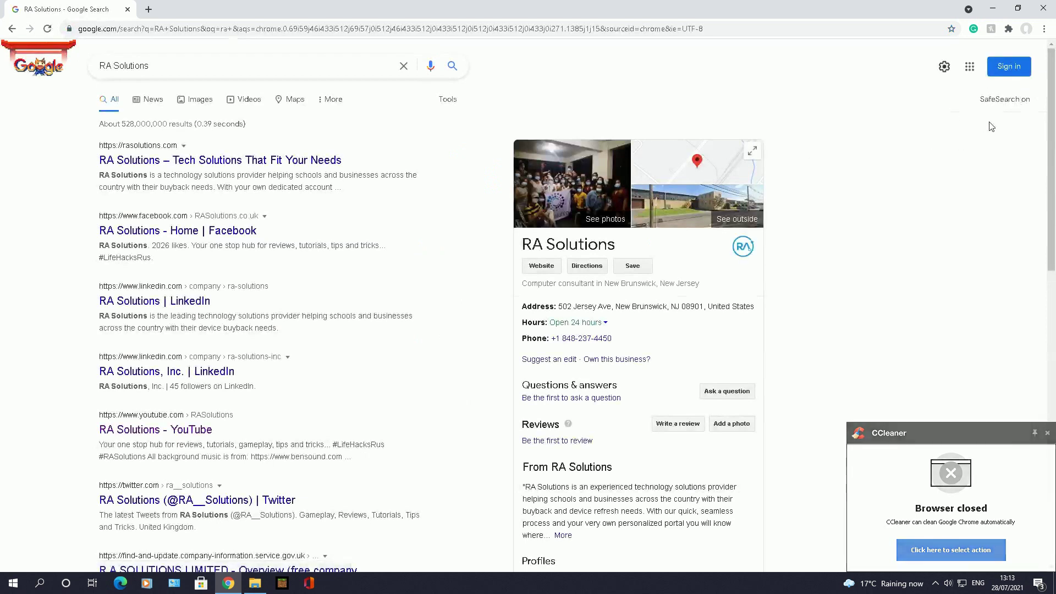
left_click(1049, 436)
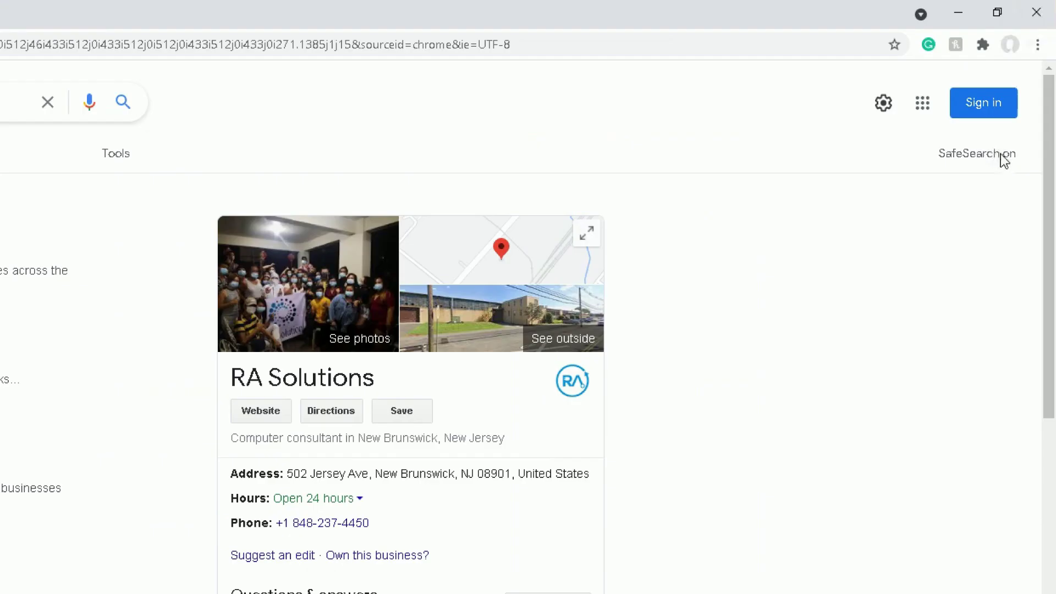
Highlight the 'SafeSearch on' label beside Tools on the results page
left_click_drag(1009, 153, 939, 153)
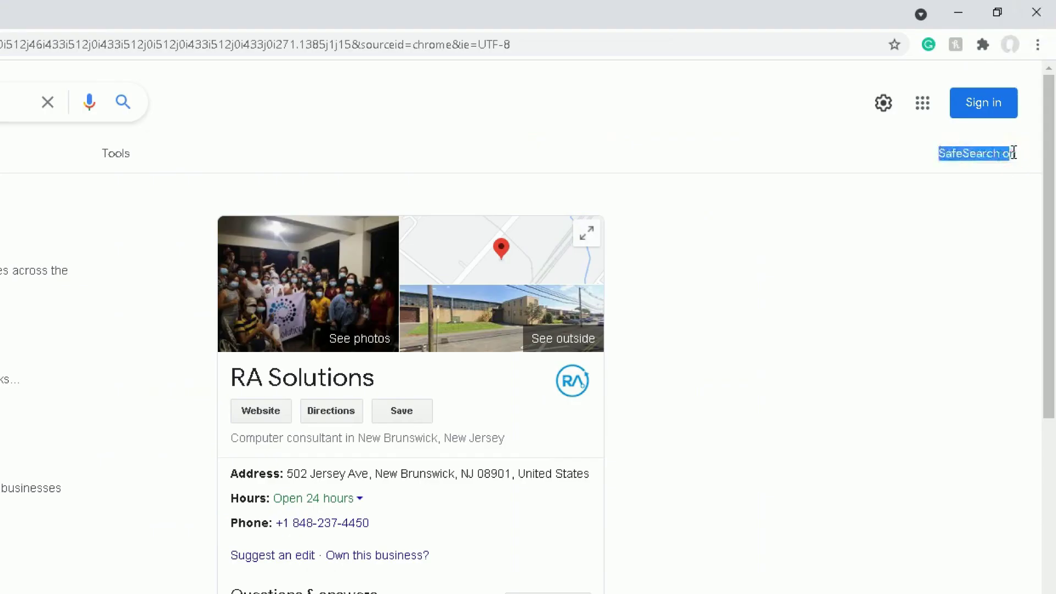
left_click_drag(1013, 153, 1028, 162)
triple_click(1026, 155)
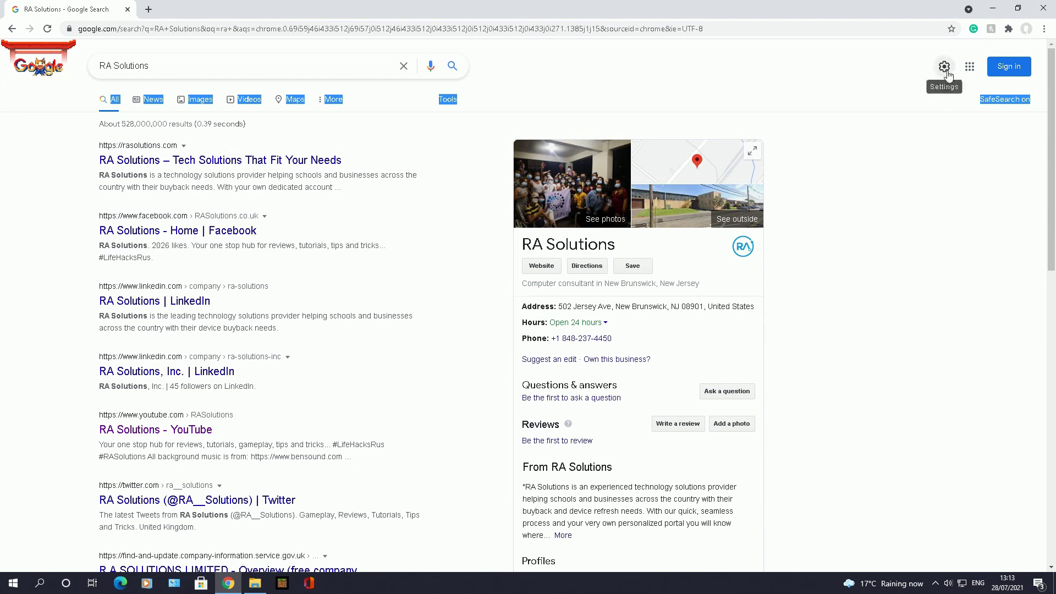
Clear the text highlight and go to Google's Search settings page
left_click(947, 71)
left_click(813, 84)
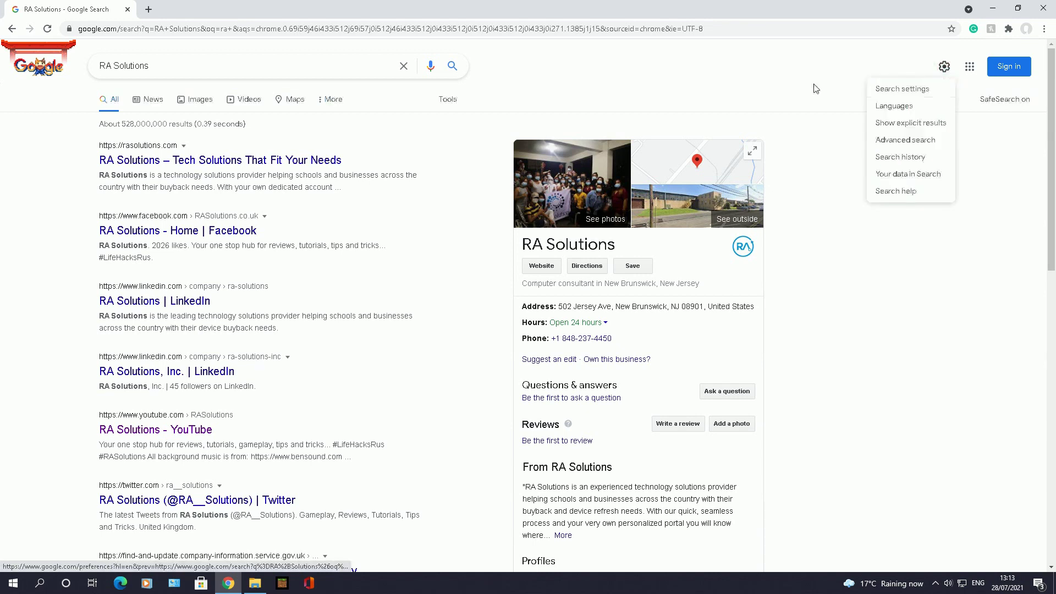
left_click(944, 67)
left_click(924, 87)
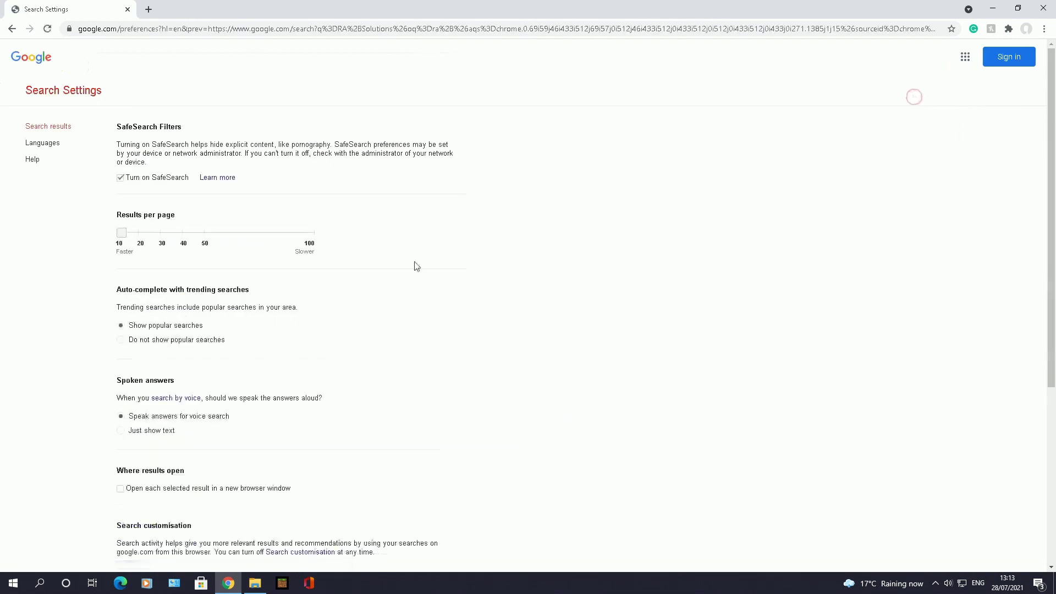
Keep 'Turn on SafeSearch' ticked, save the preferences and dismiss the saved notice
left_click(120, 180)
scroll(261, 292, "down", 5)
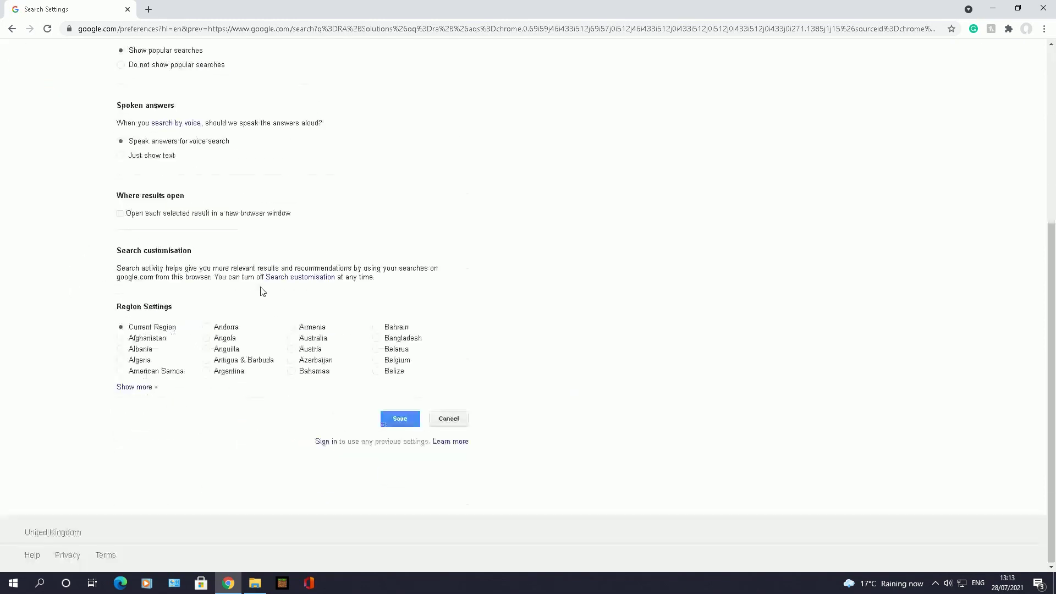
left_click(403, 417)
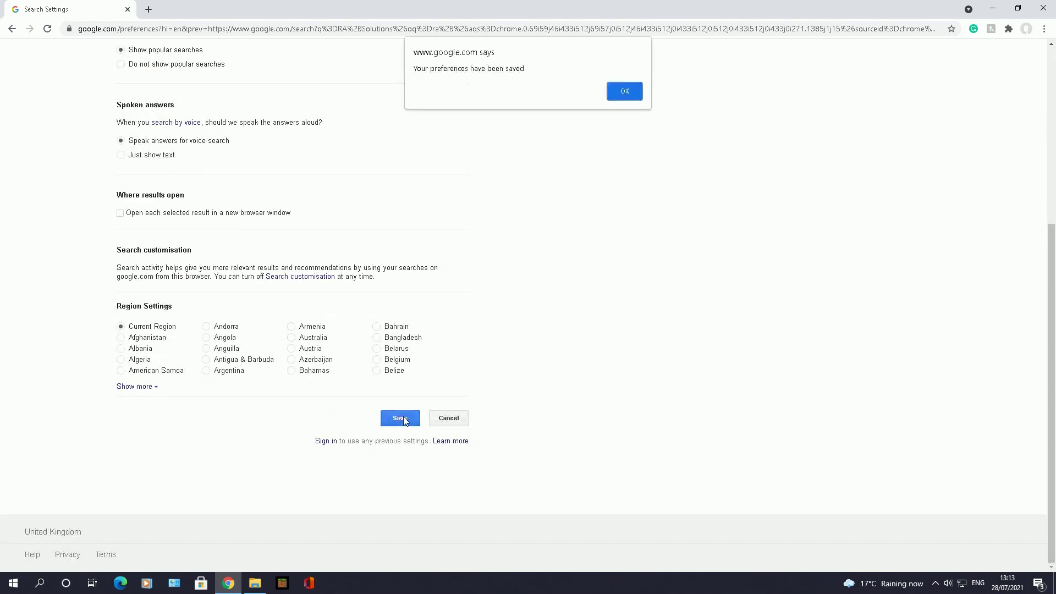
left_click(609, 95)
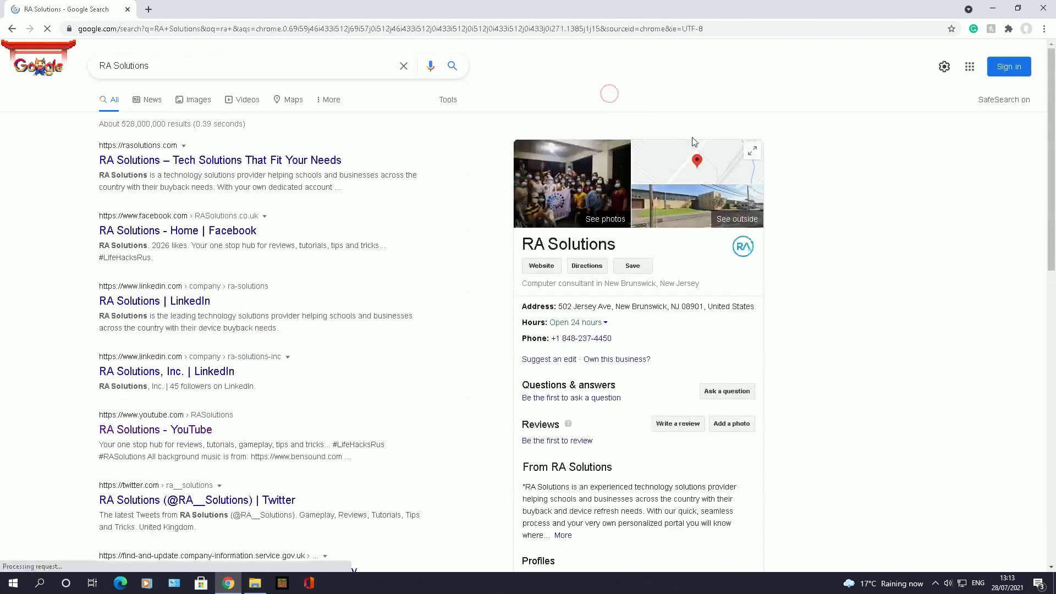